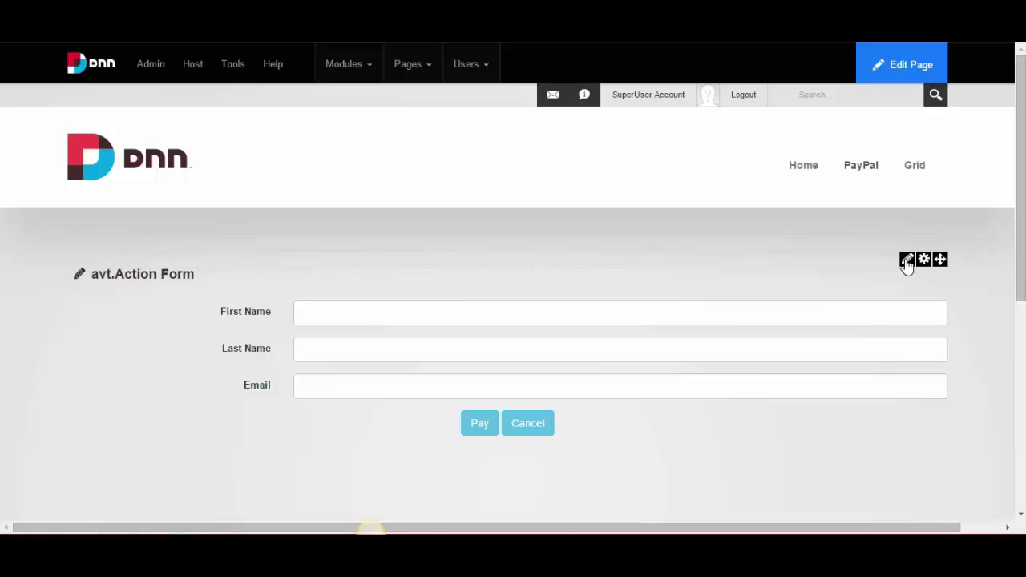
In Manage Form, expand the Pay button's PayPal Express Checkout action to show its API Username, Password and Signature.
{"action": "mouse_move", "coordinate": [906, 264]}
{"action": "left_click", "coordinate": [855, 283]}
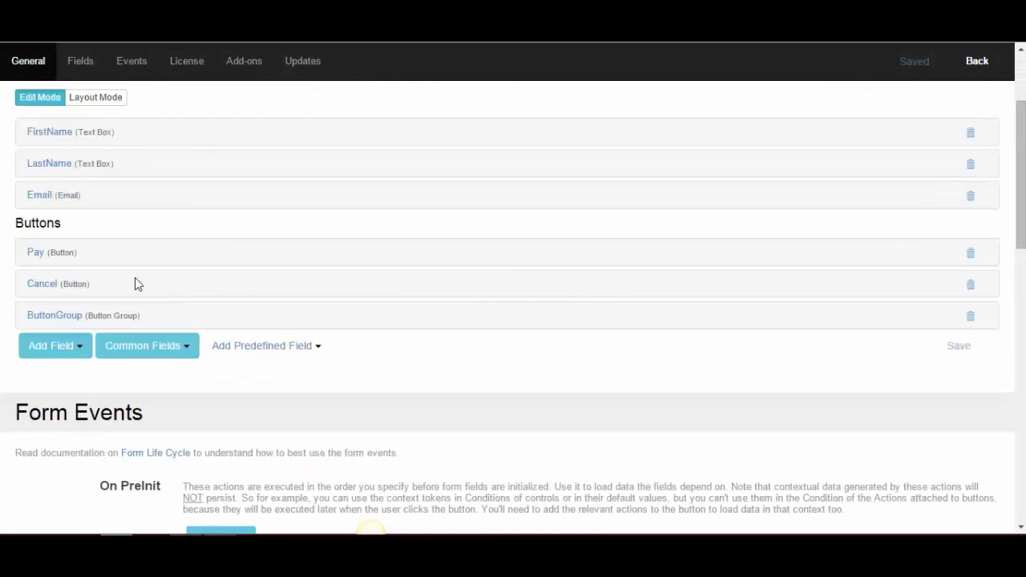
{"action": "left_click", "coordinate": [325, 264]}
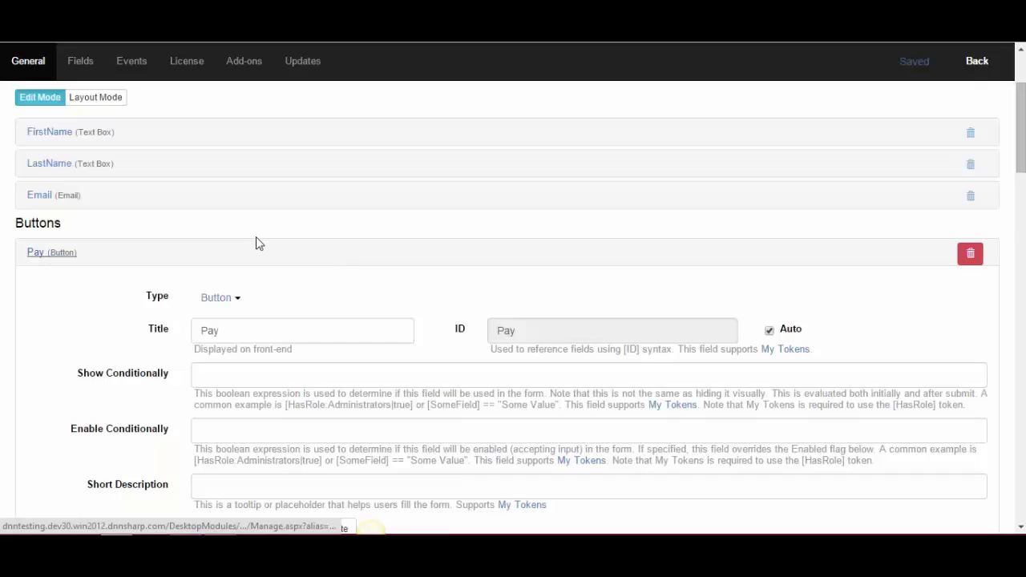
{"action": "scroll", "coordinate": [206, 241], "scroll_direction": "down", "scroll_amount": 4}
{"action": "scroll", "coordinate": [206, 240], "scroll_direction": "down", "scroll_amount": 2}
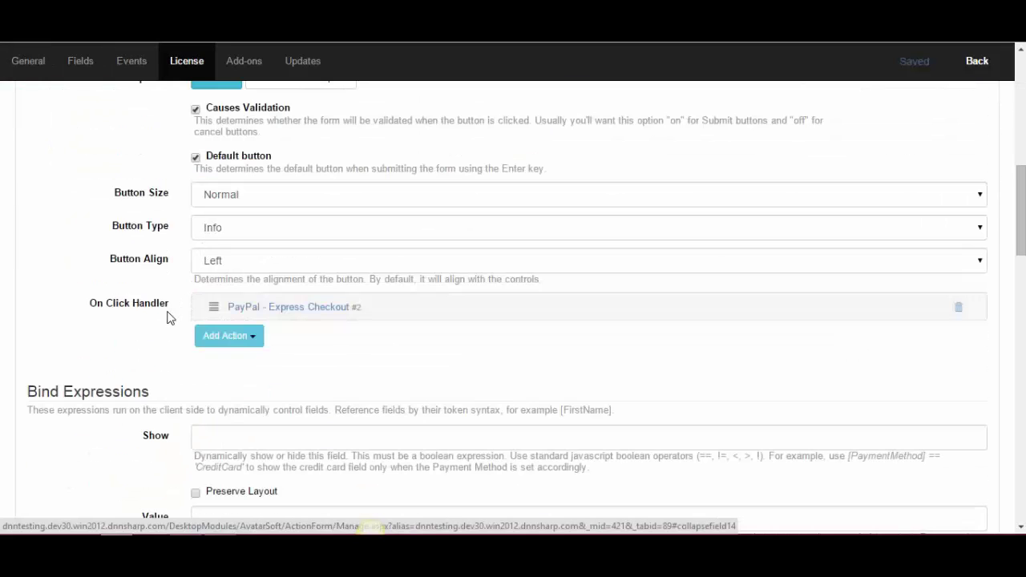
{"action": "left_click", "coordinate": [245, 306]}
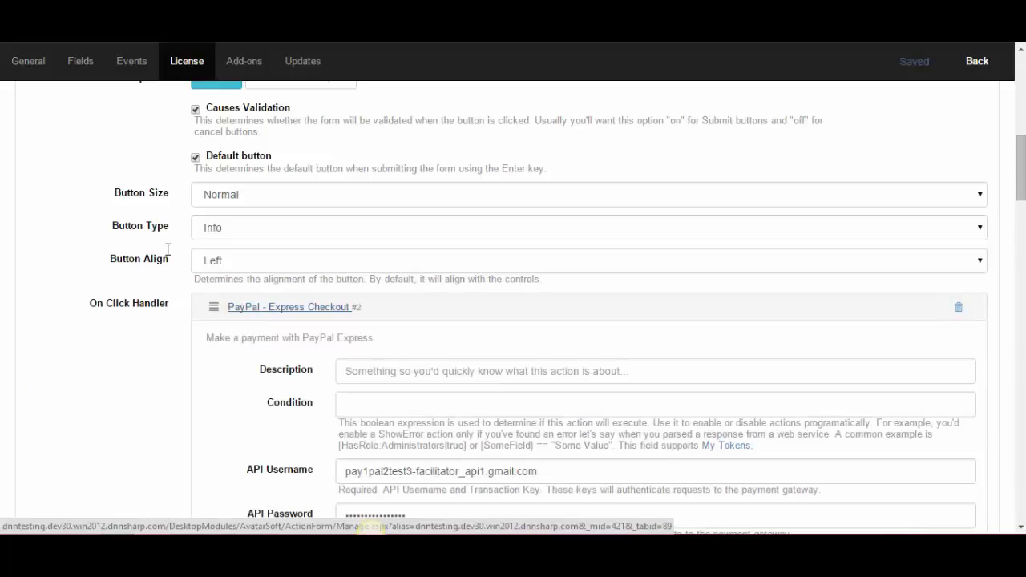
{"action": "scroll", "coordinate": [168, 251], "scroll_direction": "down", "scroll_amount": 2}
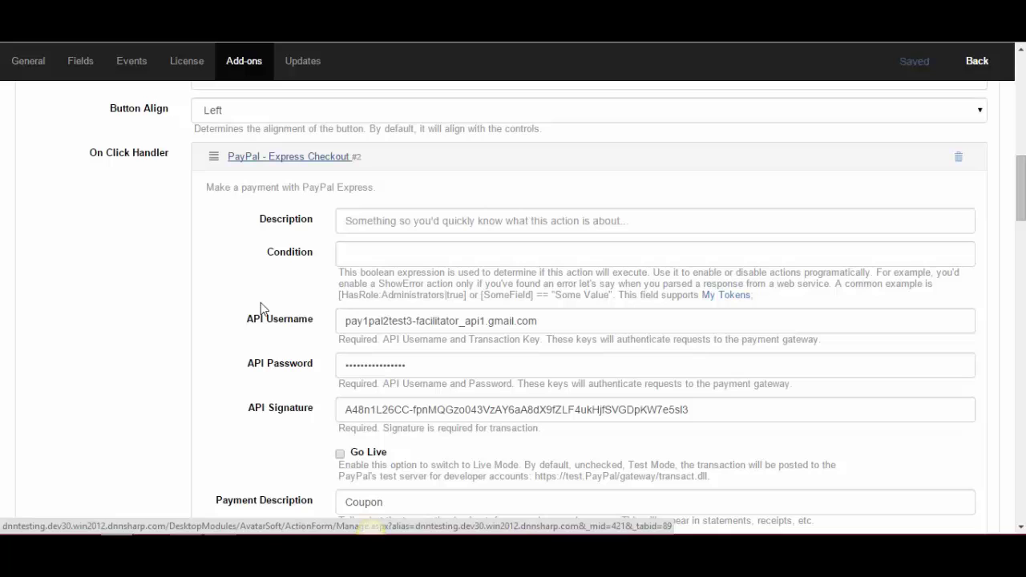
{"action": "scroll", "coordinate": [261, 303], "scroll_direction": "down", "scroll_amount": 1}
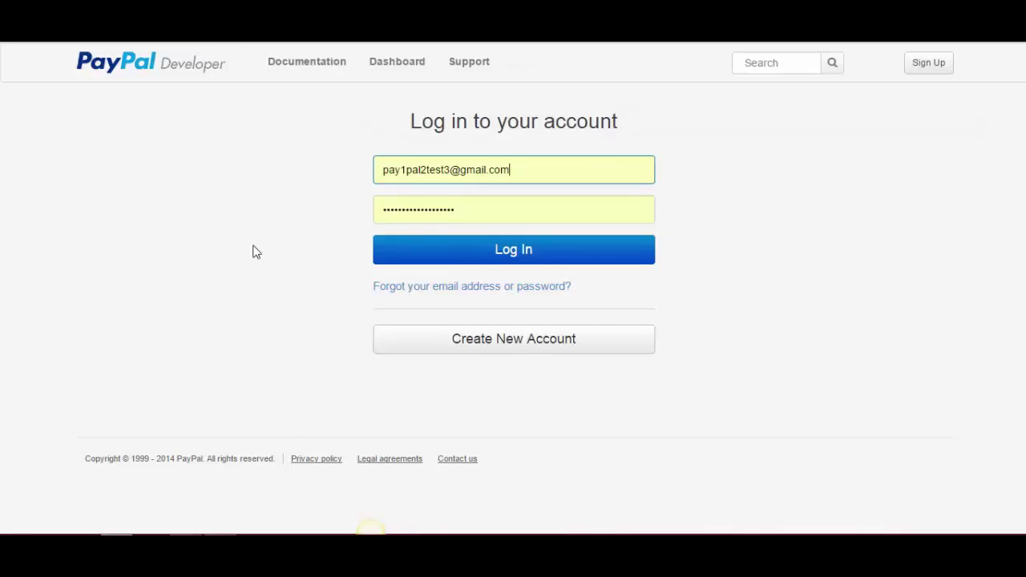
Log in to PayPal Developer with the pre-filled account details.
{"action": "left_click", "coordinate": [477, 260]}
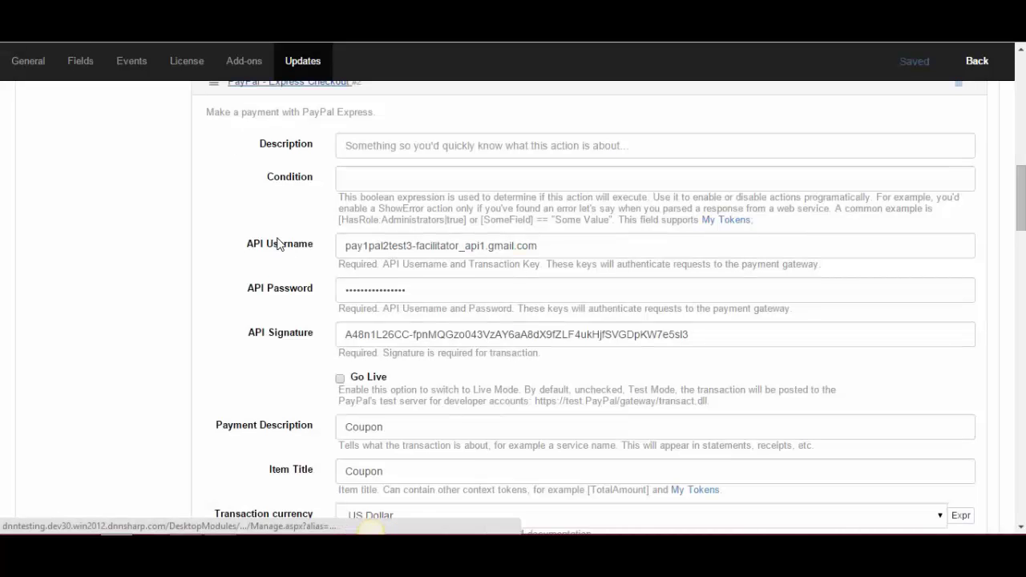
{"action": "left_click_drag", "start_coordinate": [317, 250], "coordinate": [249, 251]}
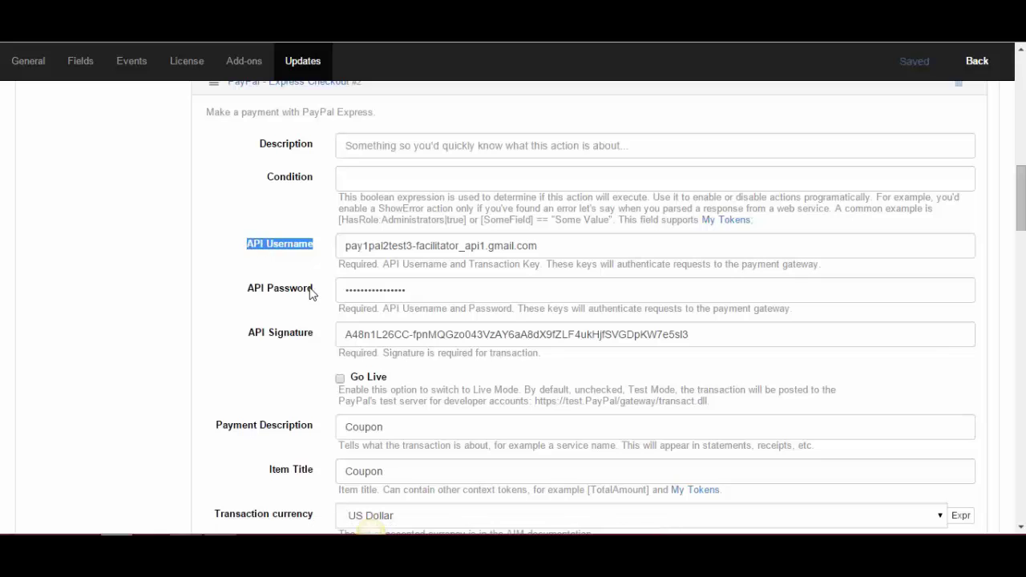
{"action": "left_click_drag", "start_coordinate": [315, 293], "coordinate": [247, 292]}
{"action": "left_click_drag", "start_coordinate": [318, 338], "coordinate": [247, 339]}
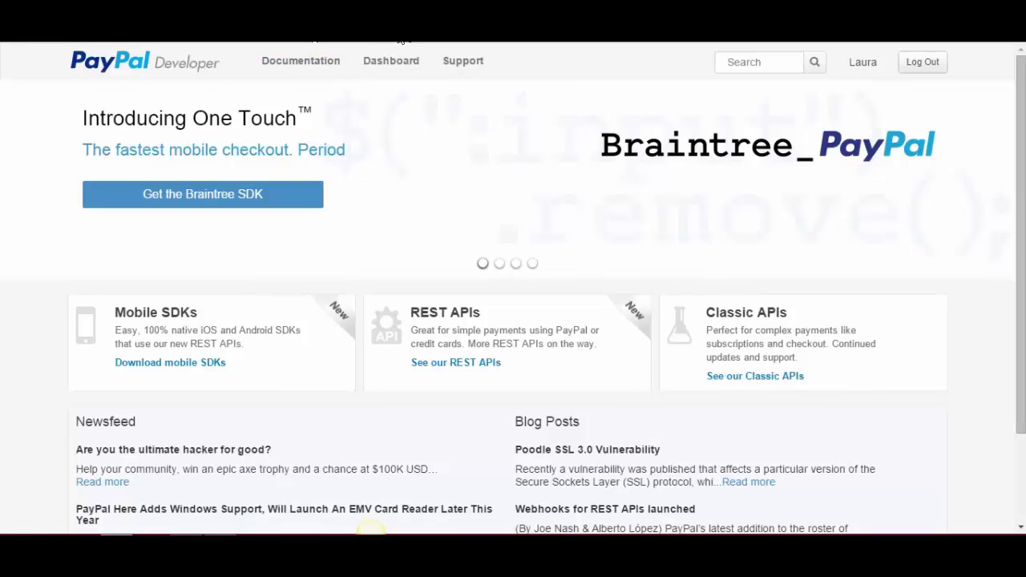
Go to Dashboard > Sandbox Accounts and expand the Business facilitator account's row.
{"action": "left_click", "coordinate": [401, 65]}
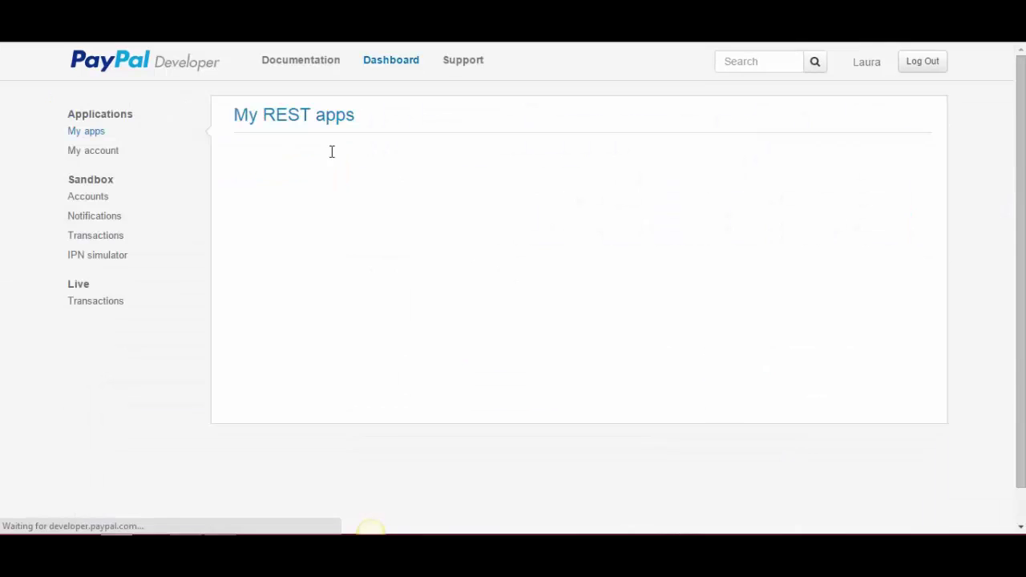
{"action": "left_click", "coordinate": [107, 200]}
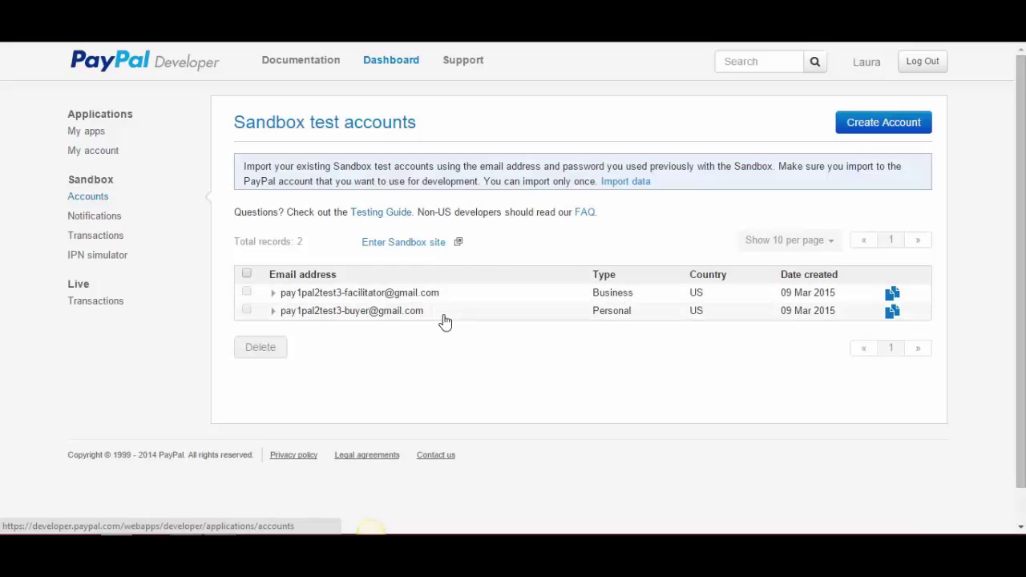
{"action": "left_click", "coordinate": [273, 295]}
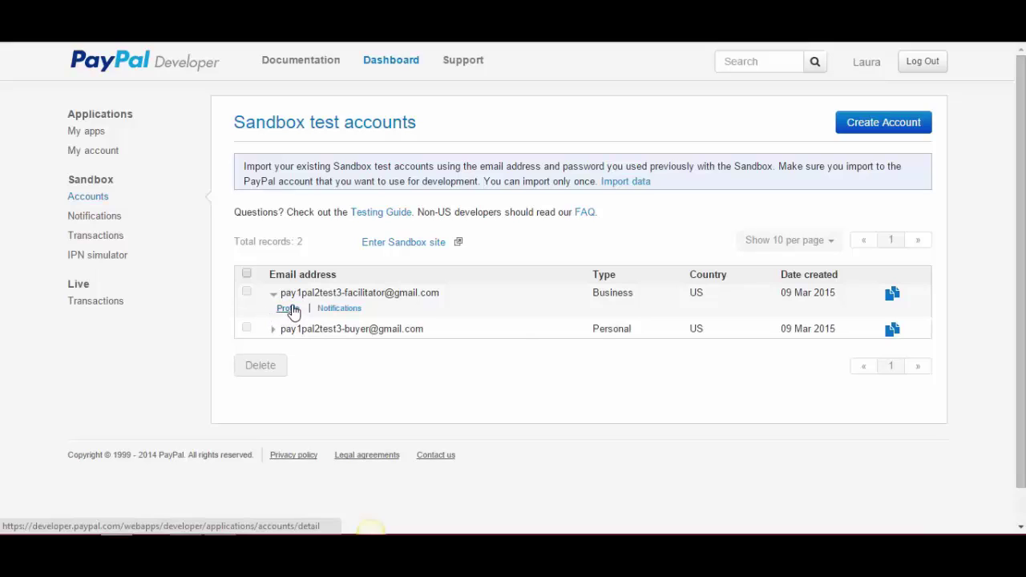
Open the facilitator account's Profile and view its Classic TEST API username, password and signature.
{"action": "left_click", "coordinate": [291, 310]}
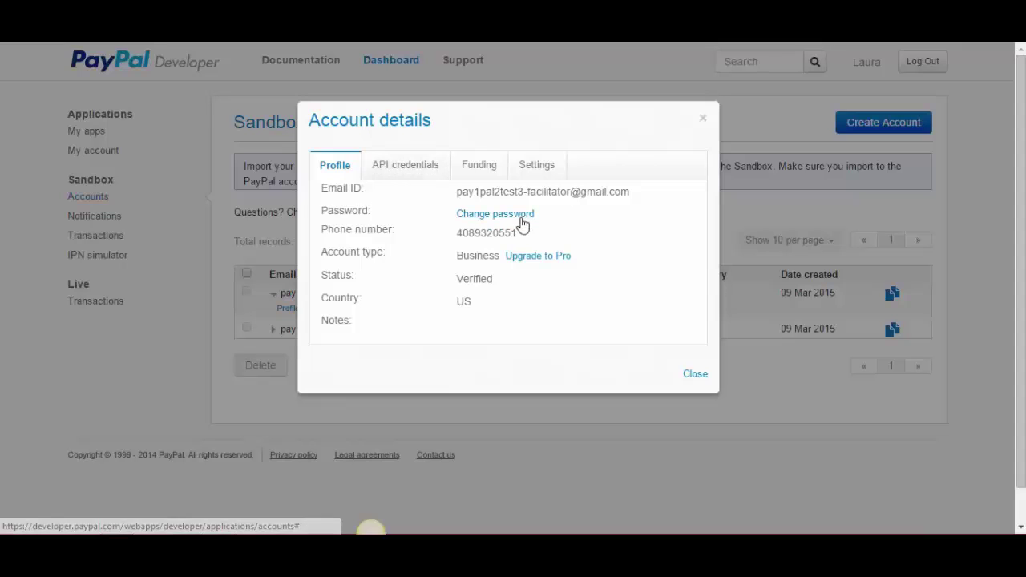
{"action": "left_click", "coordinate": [384, 170]}
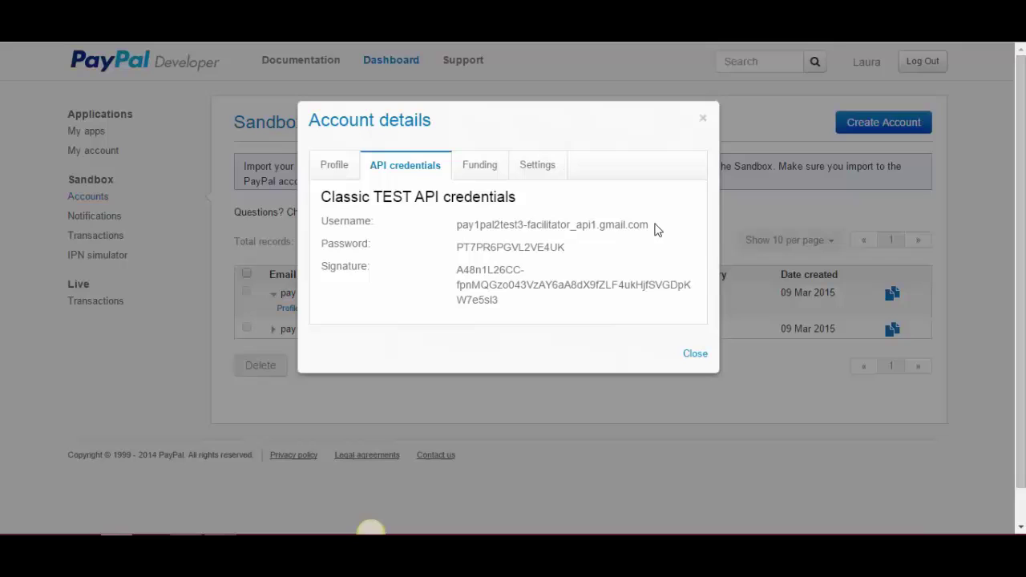
{"action": "left_click_drag", "start_coordinate": [656, 229], "coordinate": [453, 230]}
{"action": "left_click", "coordinate": [472, 230]}
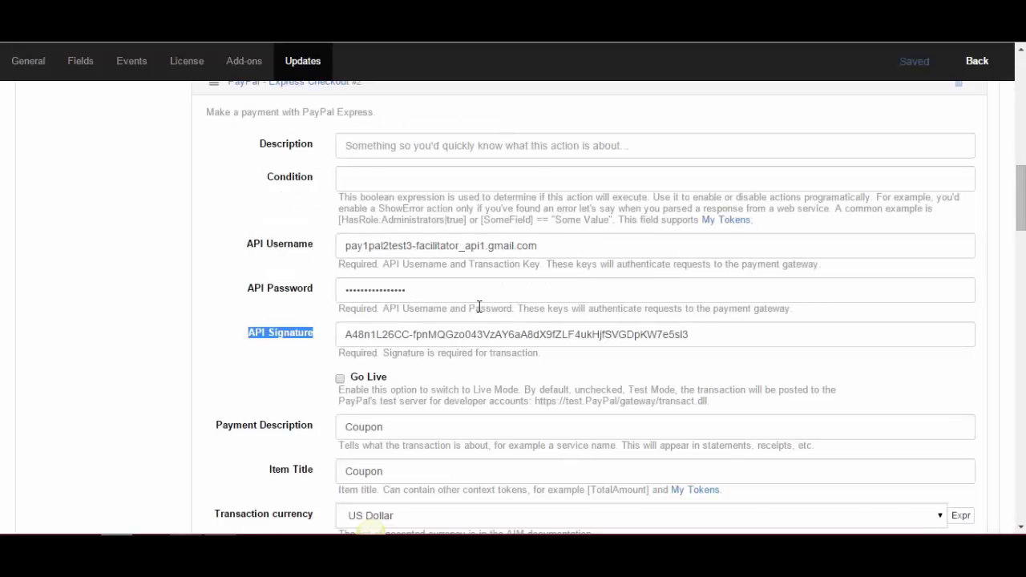
Review the Goodies payment description and keep US Dollar as the transaction currency.
{"action": "scroll", "coordinate": [479, 307], "scroll_direction": "down", "scroll_amount": 1}
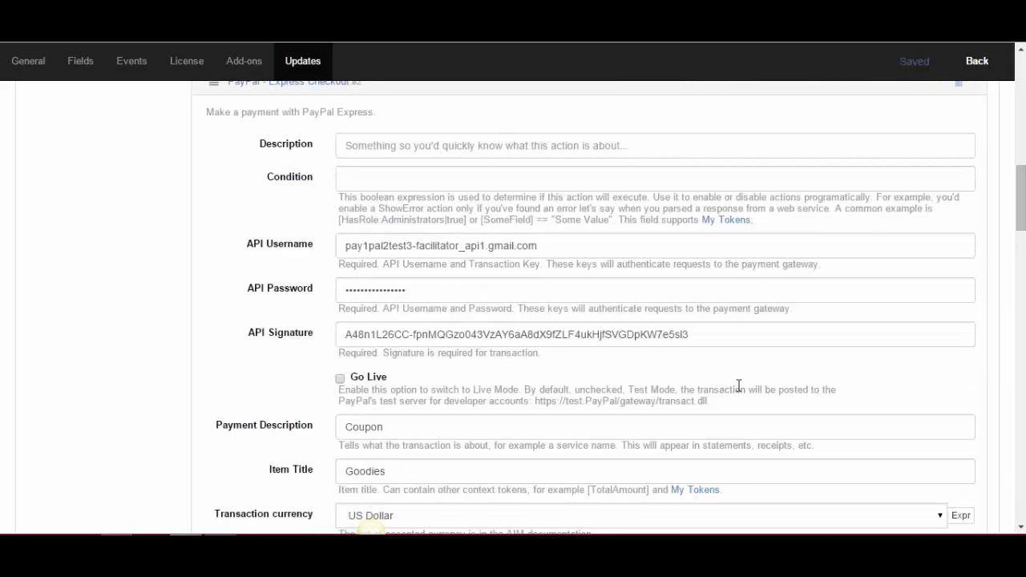
{"action": "scroll", "coordinate": [257, 328], "scroll_direction": "down", "scroll_amount": 2}
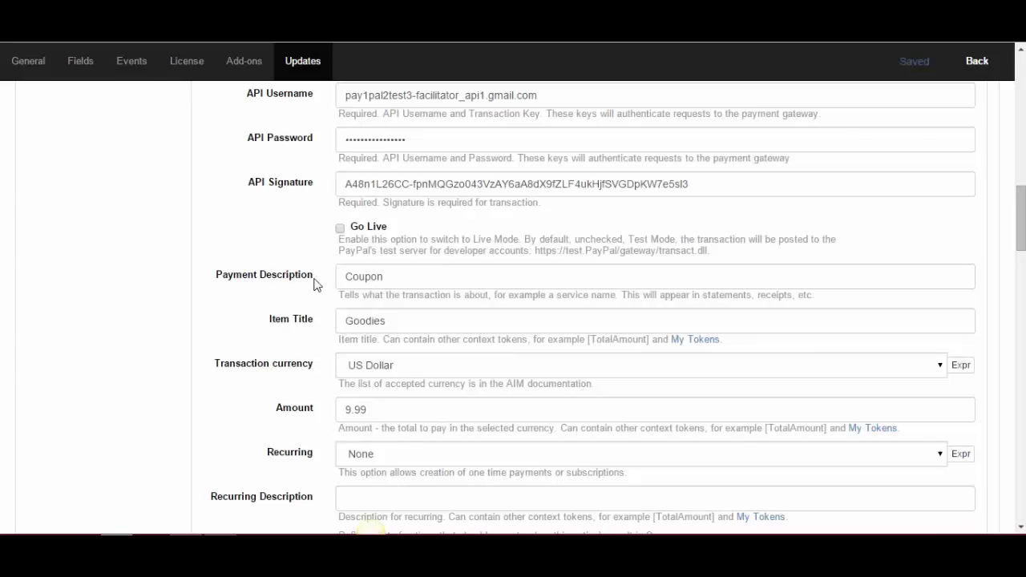
{"action": "left_click_drag", "start_coordinate": [395, 295], "coordinate": [612, 297]}
{"action": "left_click", "coordinate": [257, 297]}
{"action": "scroll", "coordinate": [201, 328], "scroll_direction": "down", "scroll_amount": 2}
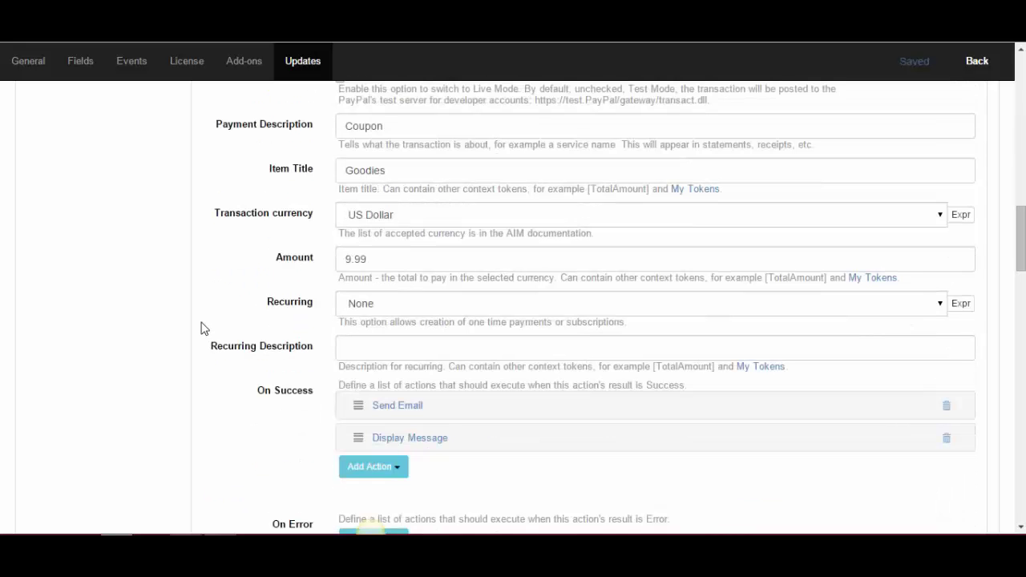
{"action": "left_click", "coordinate": [415, 215]}
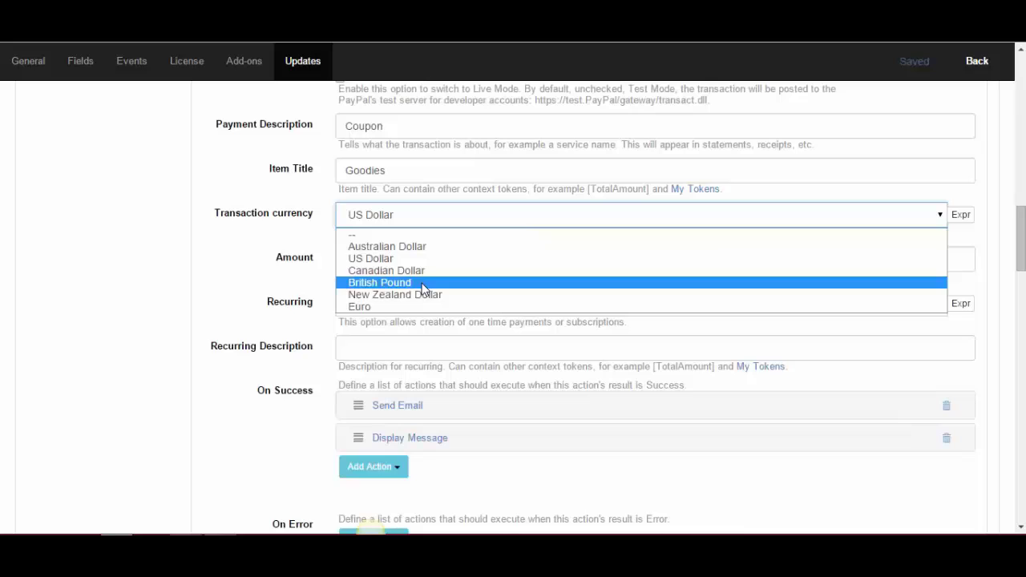
{"action": "left_click", "coordinate": [423, 216]}
{"action": "left_click", "coordinate": [257, 267]}
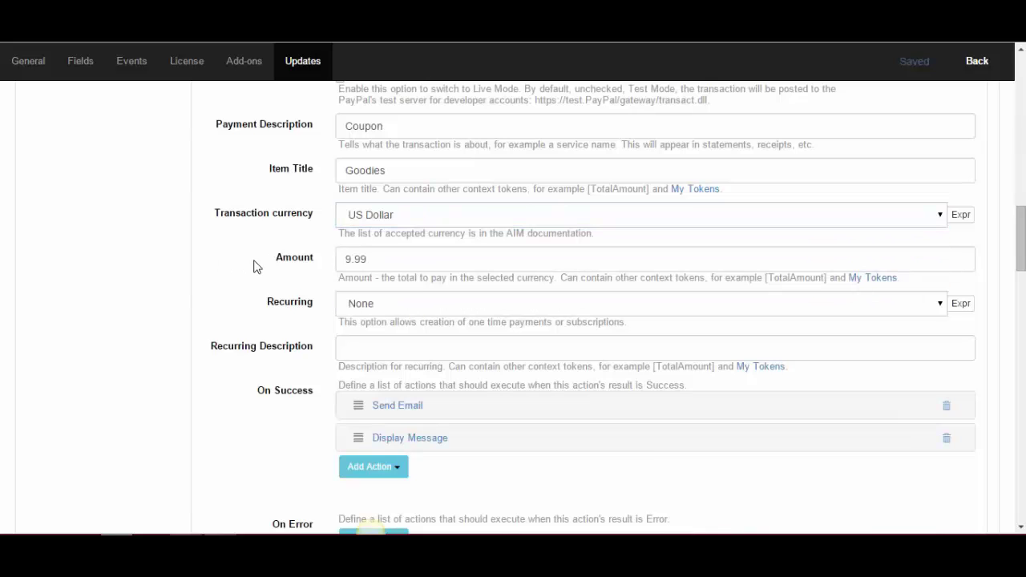
Keep the amount at 9.99 and leave Recurring set to None.
{"action": "left_click_drag", "start_coordinate": [557, 281], "coordinate": [334, 275]}
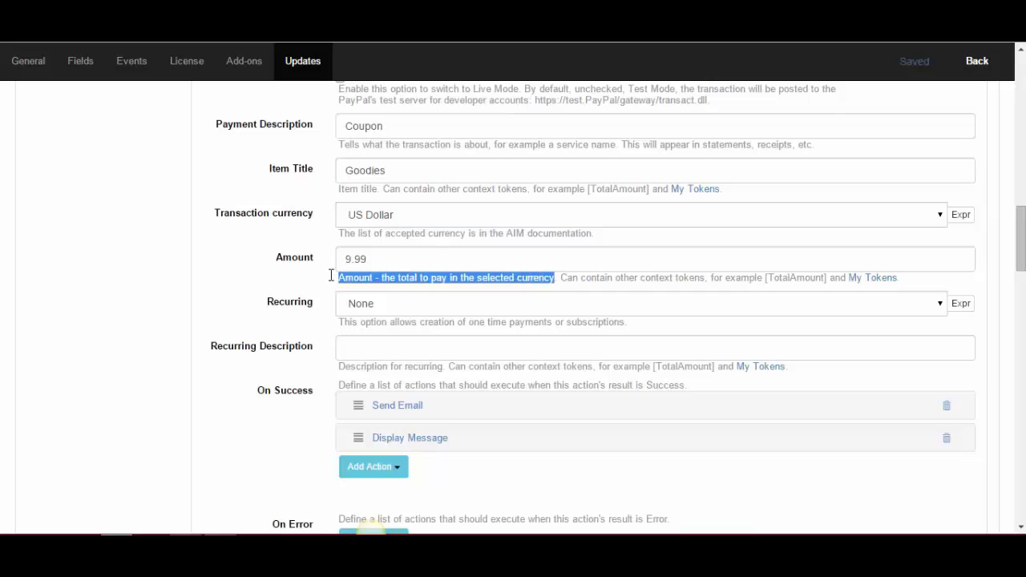
{"action": "left_click", "coordinate": [303, 282]}
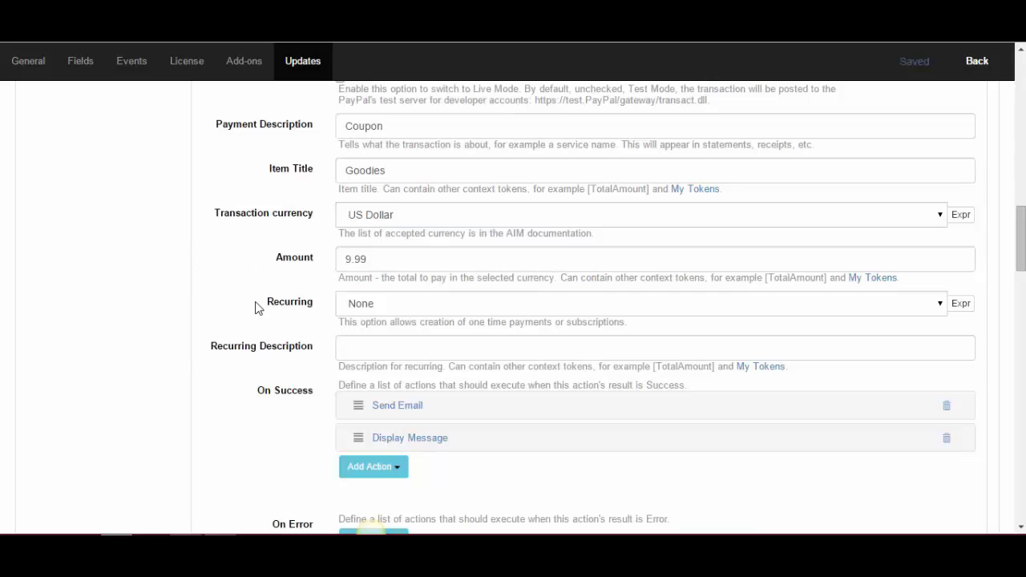
{"action": "left_click", "coordinate": [431, 305]}
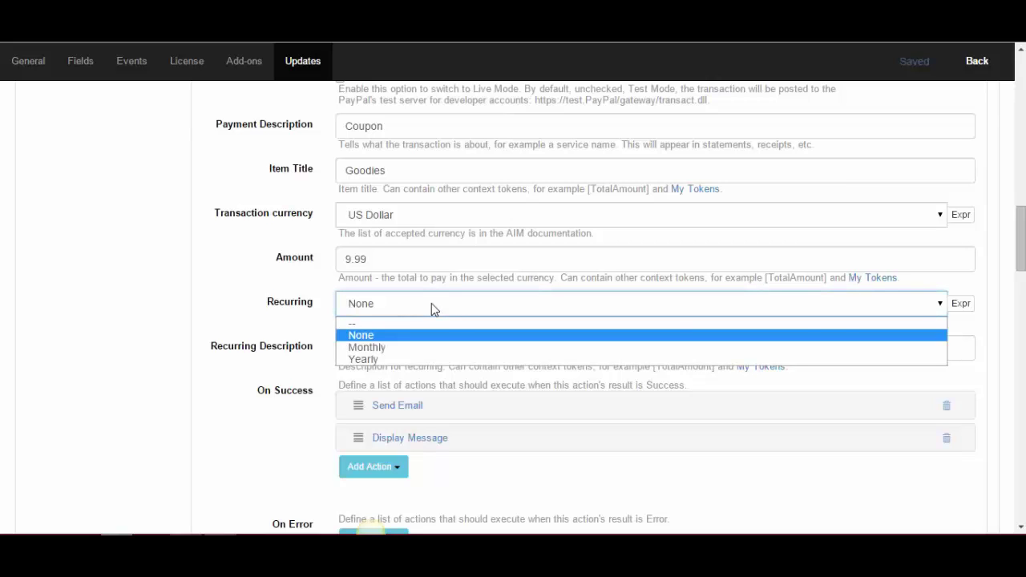
{"action": "left_click", "coordinate": [391, 307]}
{"action": "scroll", "coordinate": [224, 265], "scroll_direction": "down", "scroll_amount": 3}
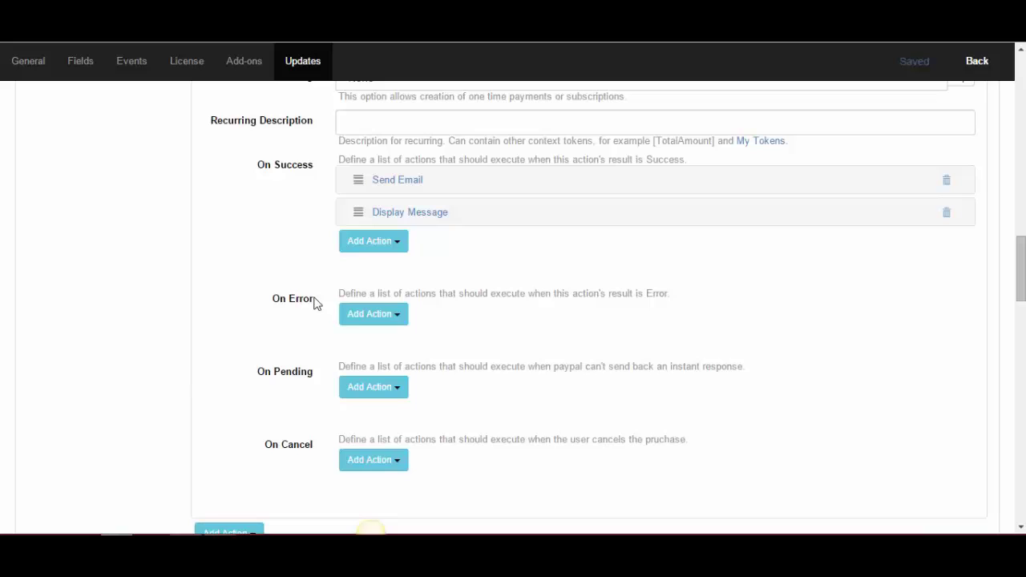
Check that the On Success Send Email action goes to [Email] with body Success.
{"action": "left_click", "coordinate": [406, 184]}
{"action": "scroll", "coordinate": [315, 254], "scroll_direction": "down", "scroll_amount": 3}
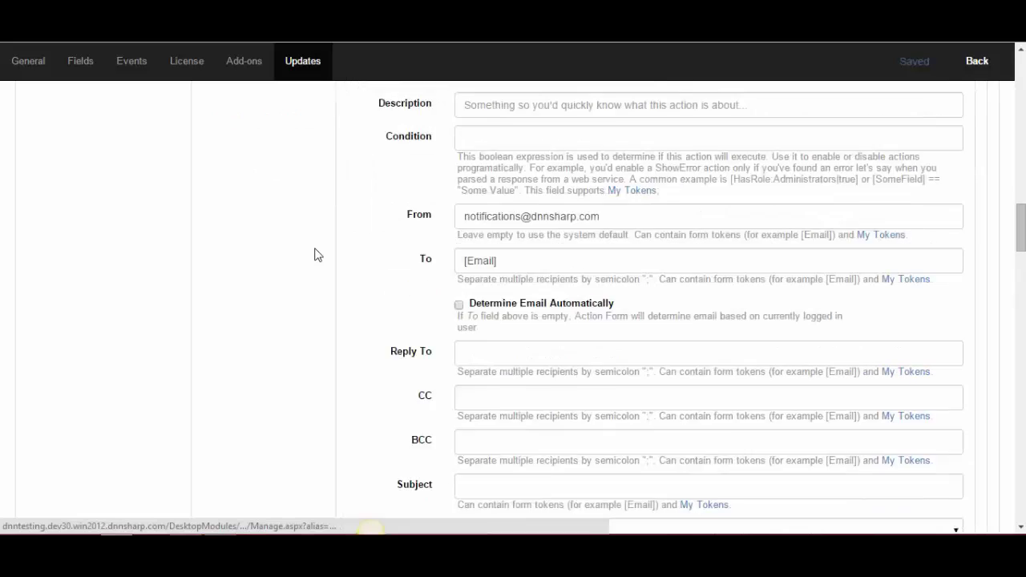
{"action": "left_click_drag", "start_coordinate": [498, 185], "coordinate": [449, 182]}
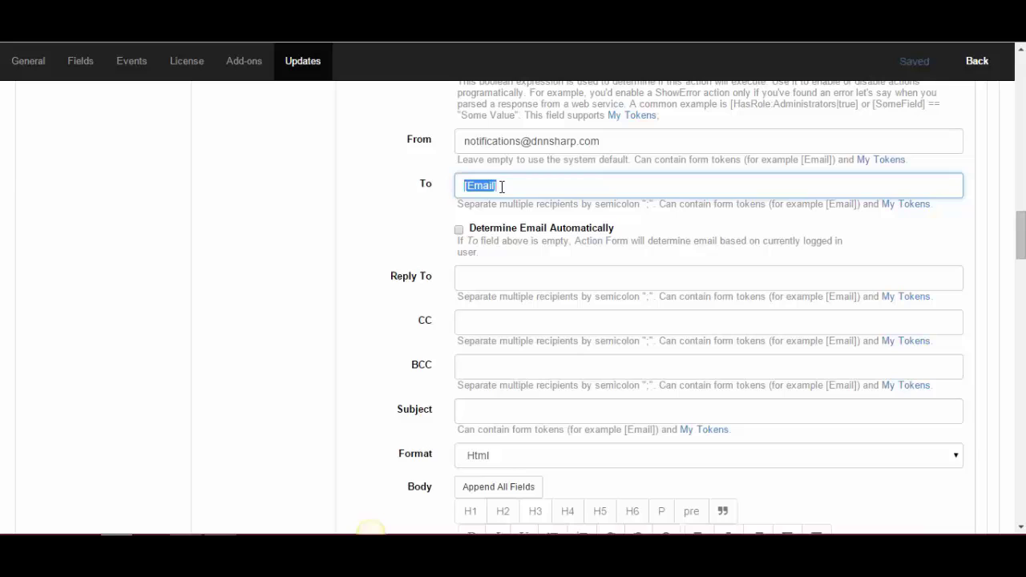
{"action": "scroll", "coordinate": [360, 248], "scroll_direction": "down", "scroll_amount": 5}
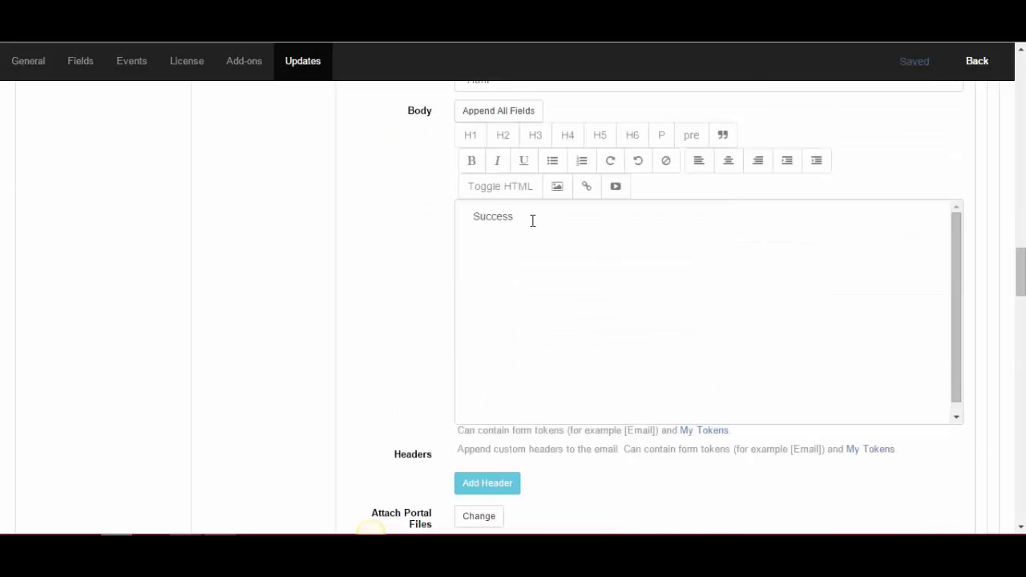
{"action": "left_click", "coordinate": [533, 218]}
{"action": "scroll", "coordinate": [346, 299], "scroll_direction": "down", "scroll_amount": 9}
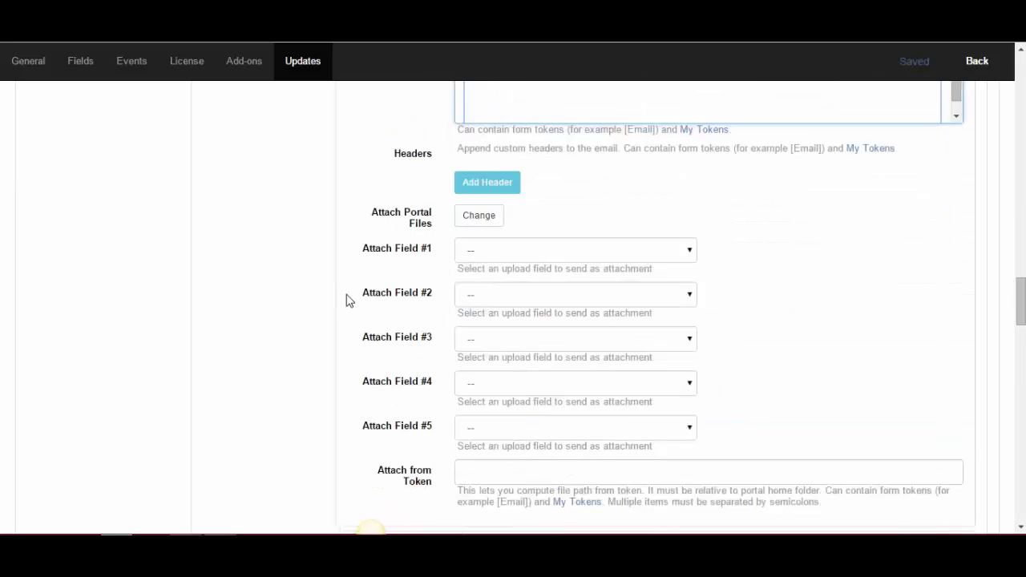
Check that the Display Message action shows the text Success.
{"action": "left_click", "coordinate": [436, 169]}
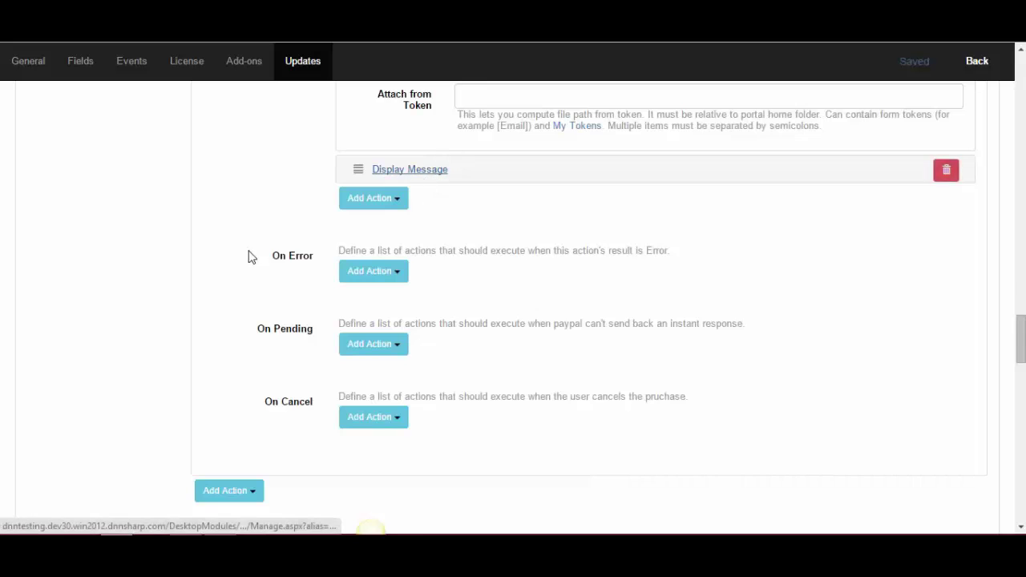
{"action": "scroll", "coordinate": [417, 268], "scroll_direction": "down", "scroll_amount": 2}
{"action": "left_click", "coordinate": [646, 294]}
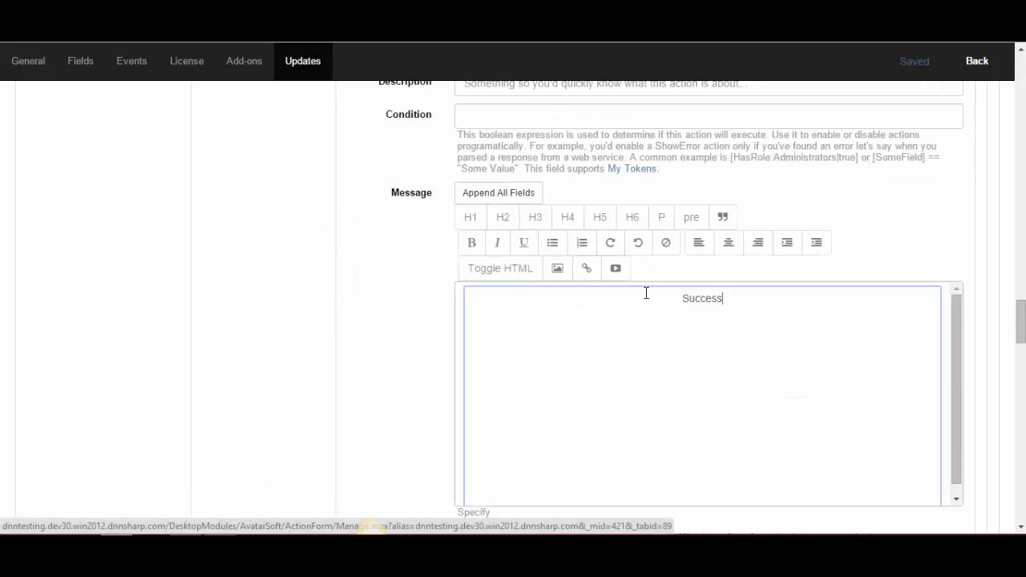
{"action": "key", "text": "ctrl+a"}
{"action": "key", "text": "Left"}
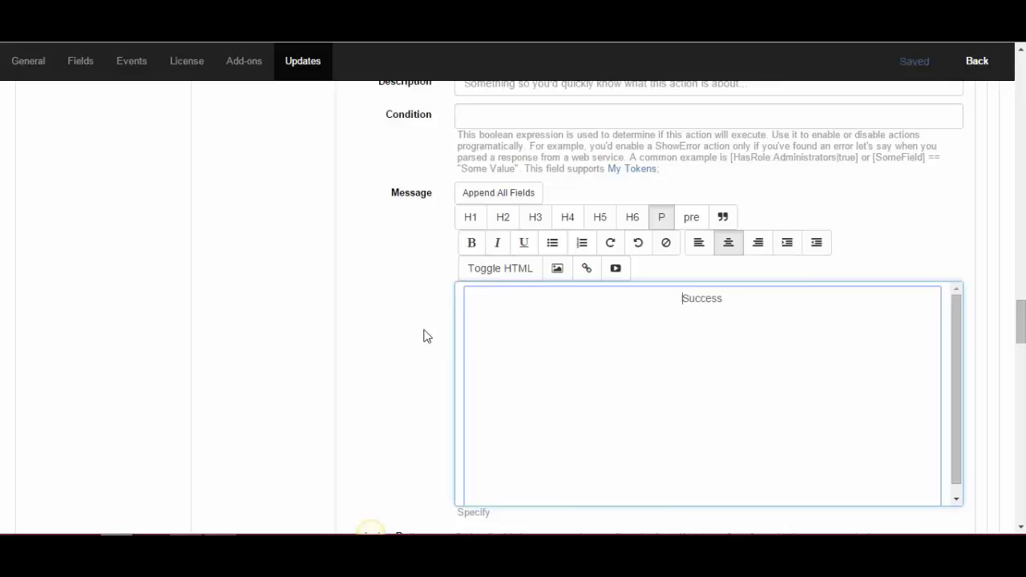
{"action": "scroll", "coordinate": [424, 337], "scroll_direction": "up", "scroll_amount": 15}
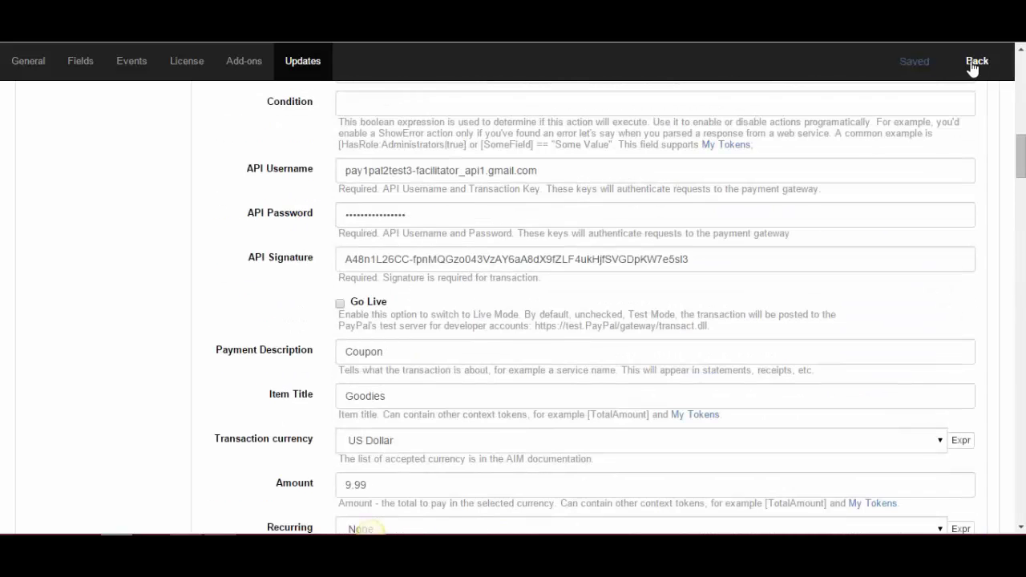
Go back to the live form and press Pay to start the $9.99 Goodies checkout.
{"action": "left_click", "coordinate": [972, 68]}
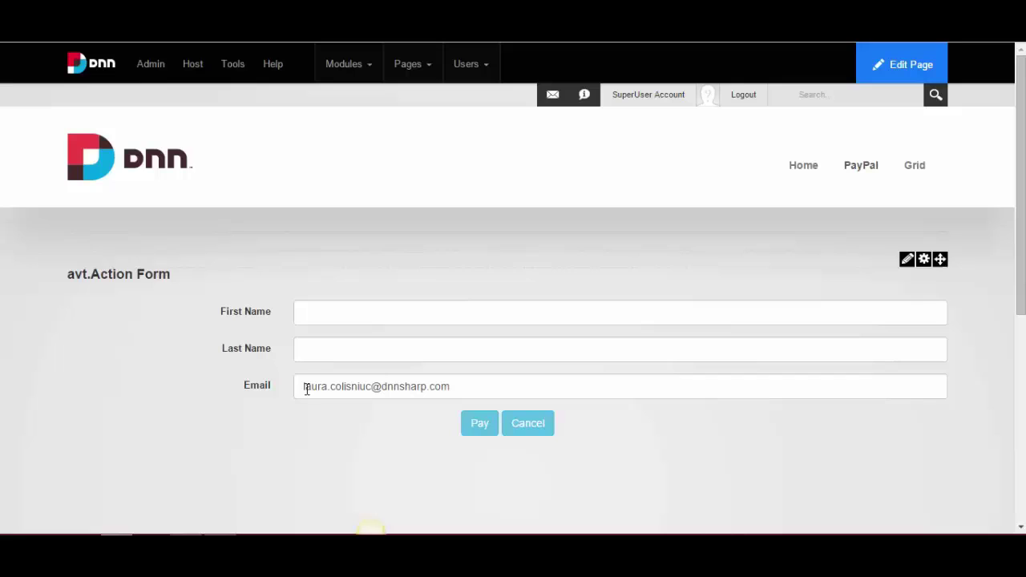
{"action": "left_click", "coordinate": [479, 424]}
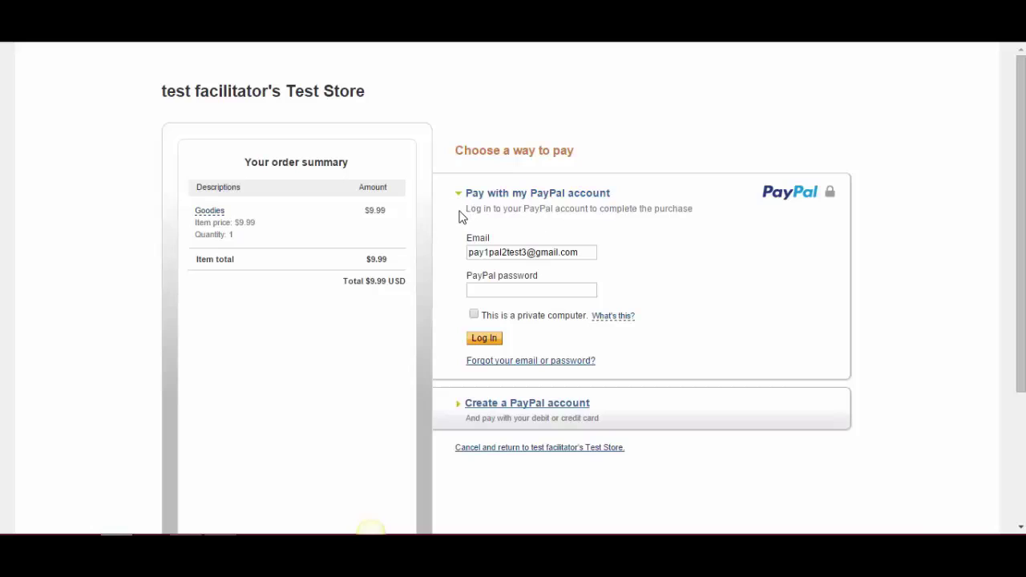
Review the $9.99 Goodies checkout login page, then switch to the Sandbox Accounts tab.
{"action": "left_click_drag", "start_coordinate": [467, 219], "coordinate": [708, 217]}
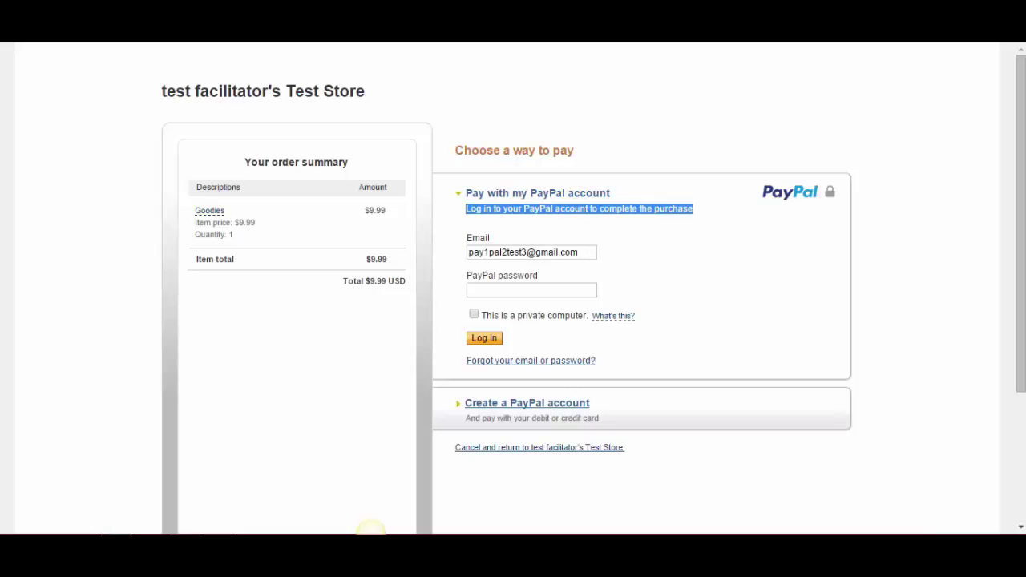
{"action": "left_click", "coordinate": [371, 527]}
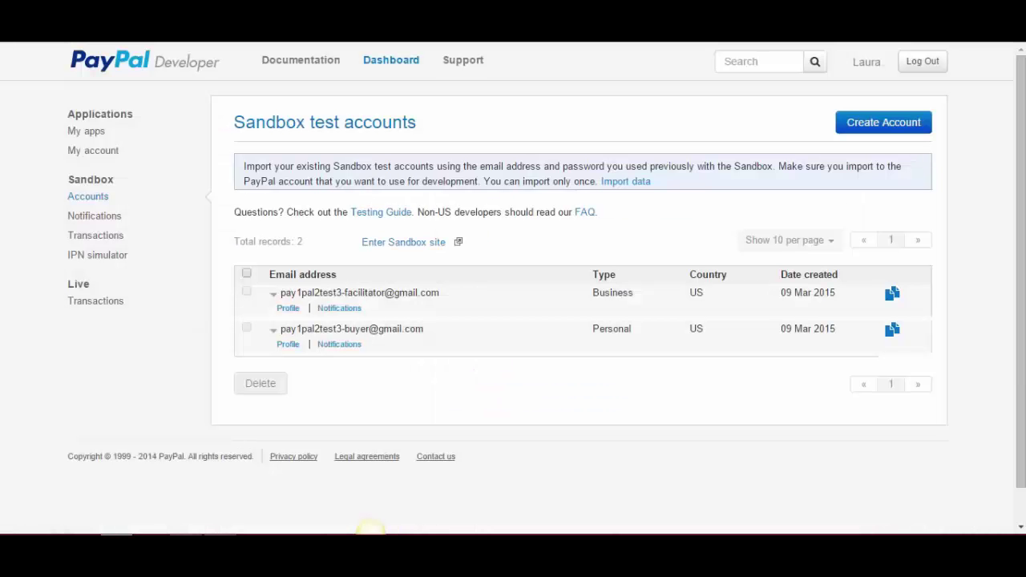
Log into the checkout with the buyer test account's copied email and its password.
{"action": "left_click", "coordinate": [287, 345]}
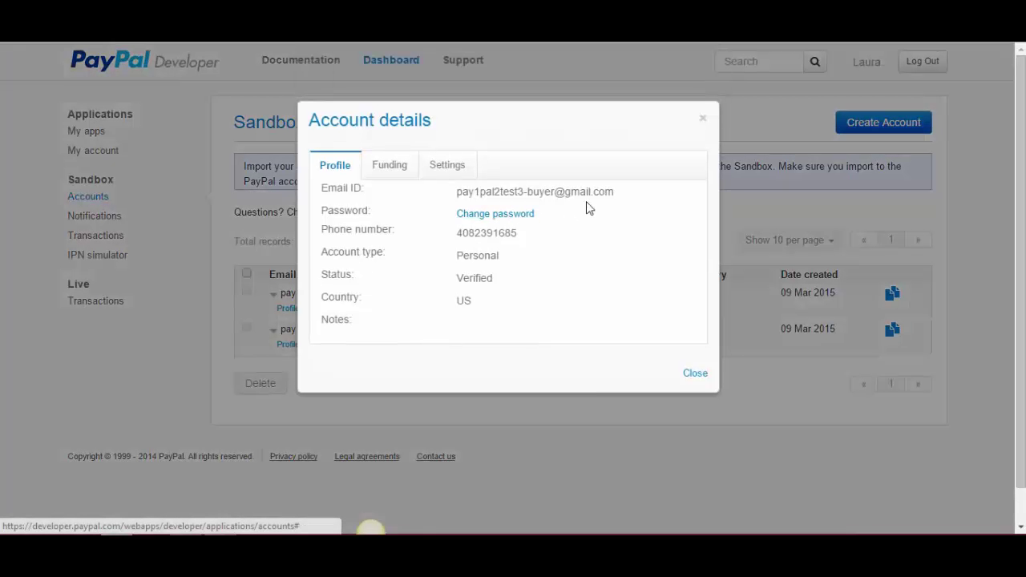
{"action": "left_click_drag", "start_coordinate": [614, 196], "coordinate": [473, 204]}
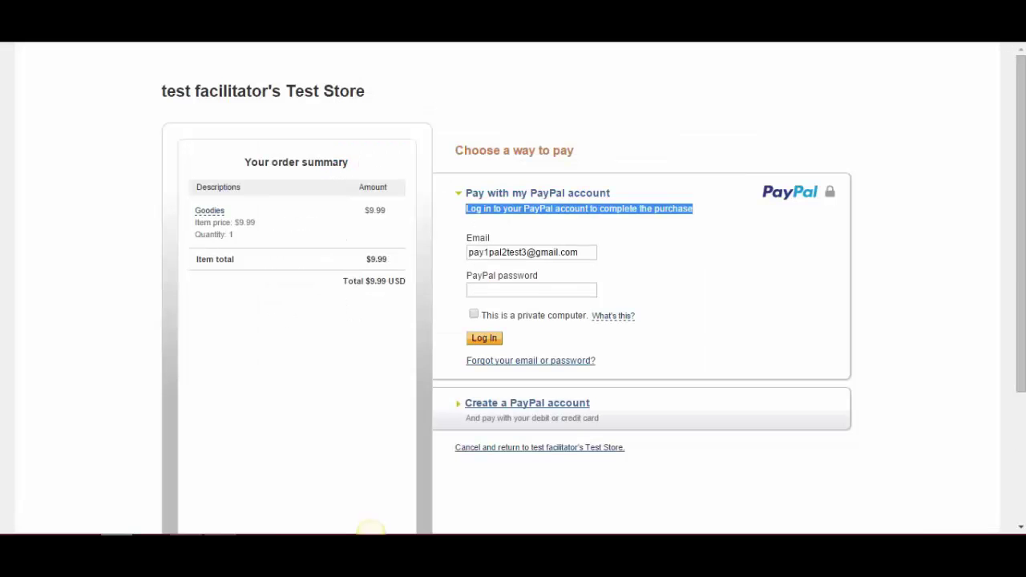
{"action": "left_click_drag", "start_coordinate": [589, 251], "coordinate": [417, 247]}
{"action": "key", "text": "ctrl+v"}
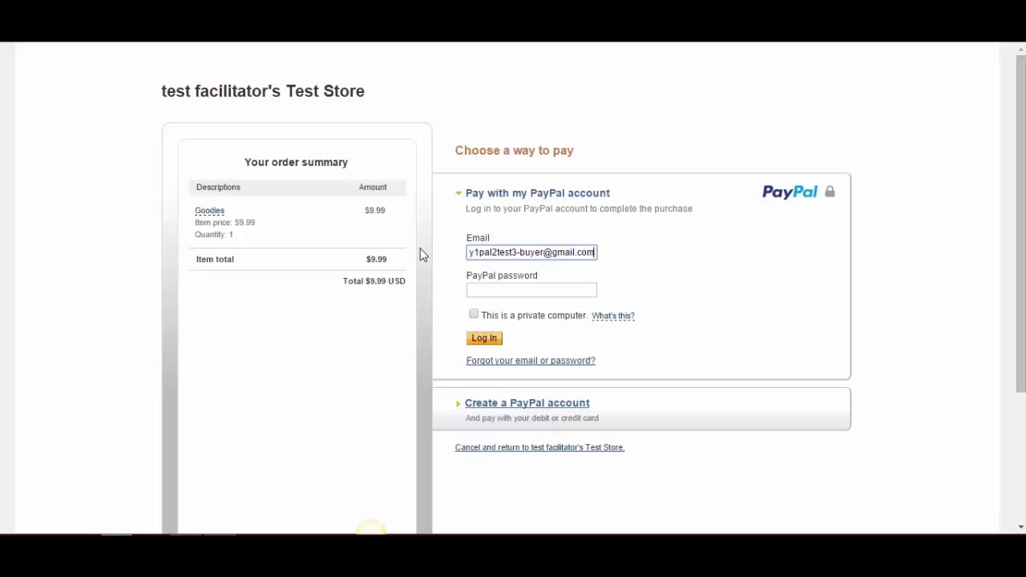
{"action": "left_click", "coordinate": [479, 290]}
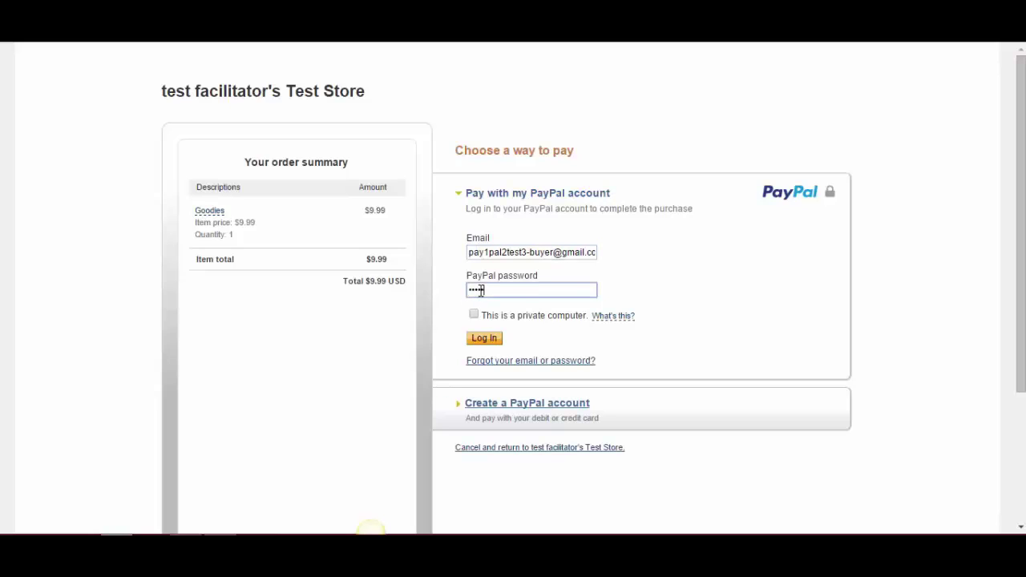
{"action": "key", "text": "Return"}
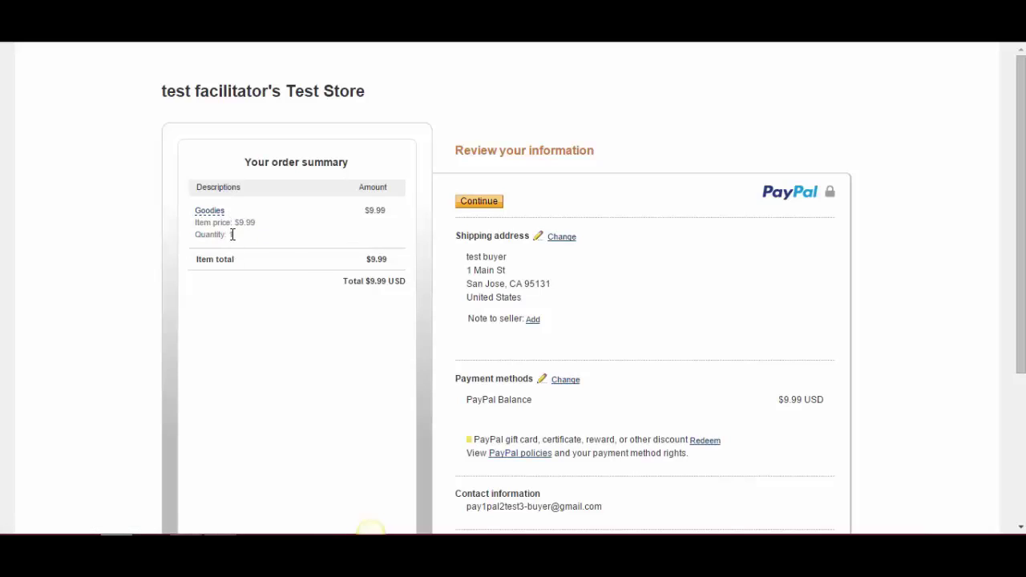
Confirm the $9.99 payment, decline saving the password, and verify the Success message appears.
{"action": "left_click", "coordinate": [502, 206]}
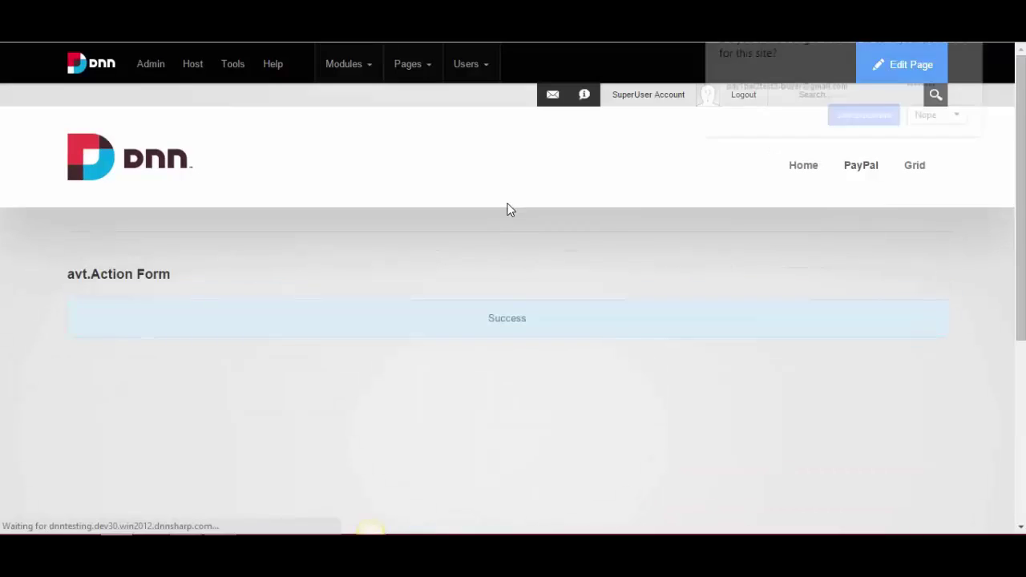
{"action": "left_click", "coordinate": [928, 117]}
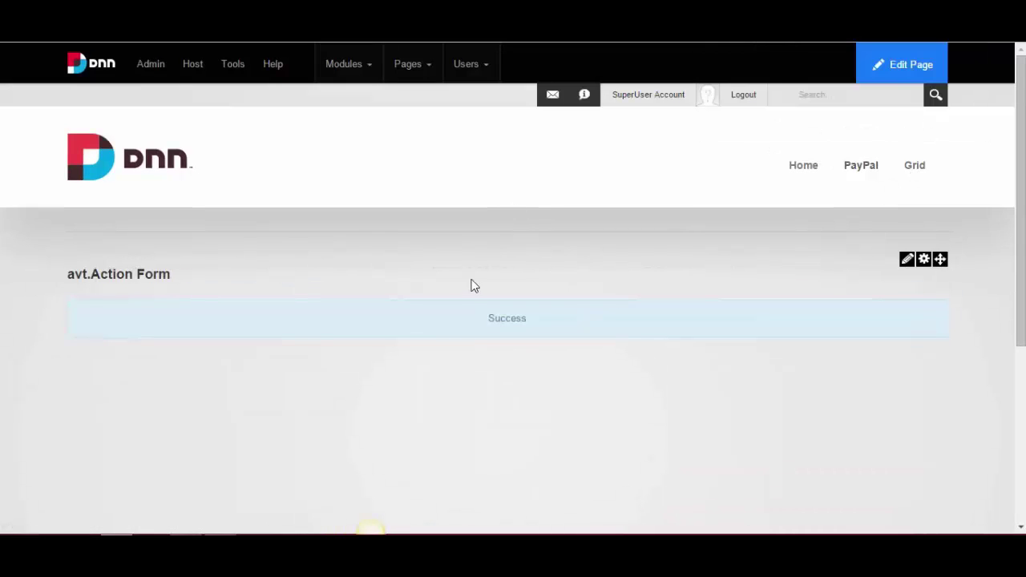
{"action": "left_click_drag", "start_coordinate": [538, 319], "coordinate": [476, 315]}
{"action": "left_click", "coordinate": [461, 383]}
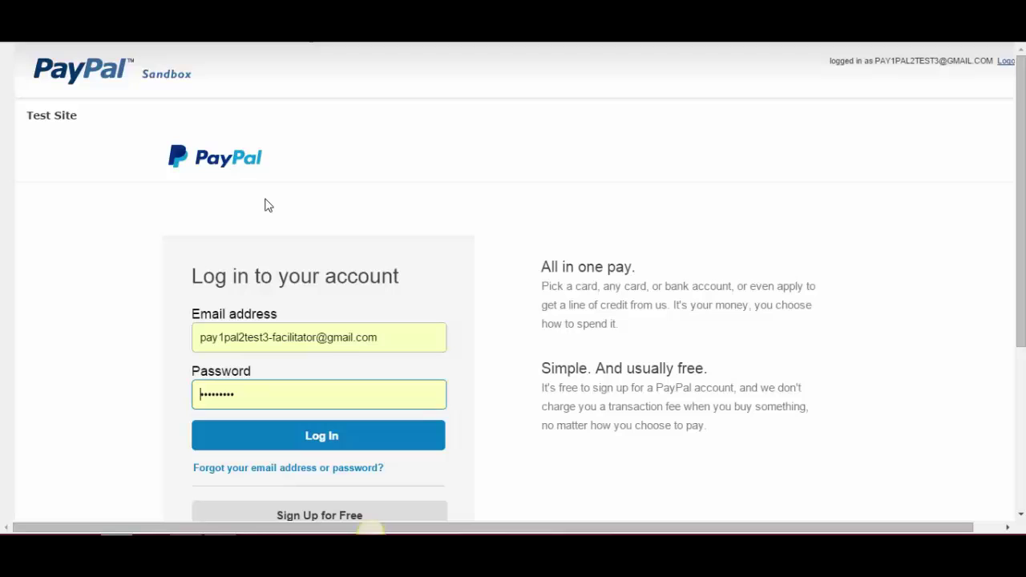
Log in as the sandbox seller and open My Selling Tools from the Profile menu.
{"action": "left_click", "coordinate": [353, 436]}
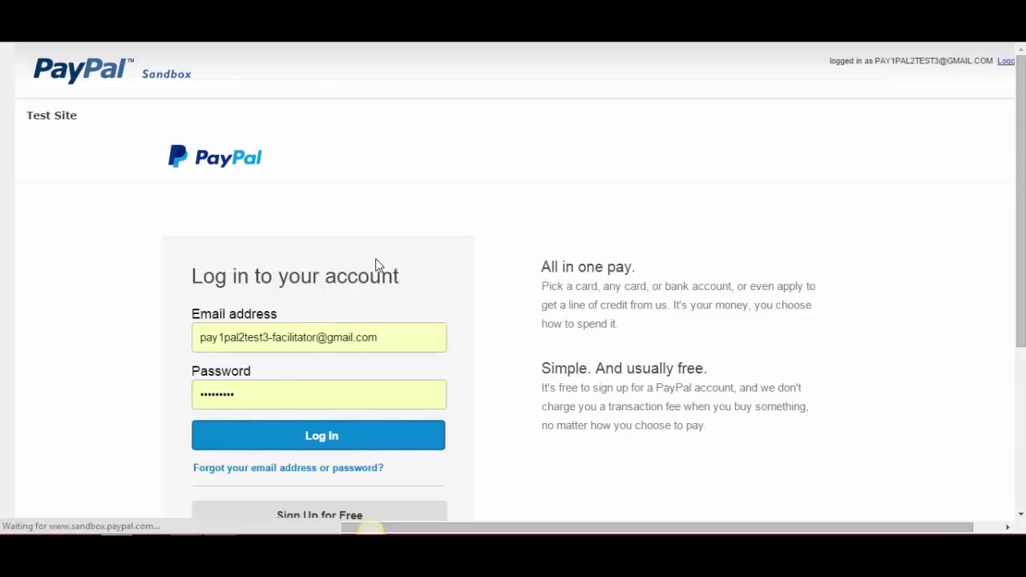
{"action": "scroll", "coordinate": [139, 185], "scroll_direction": "down", "scroll_amount": 1}
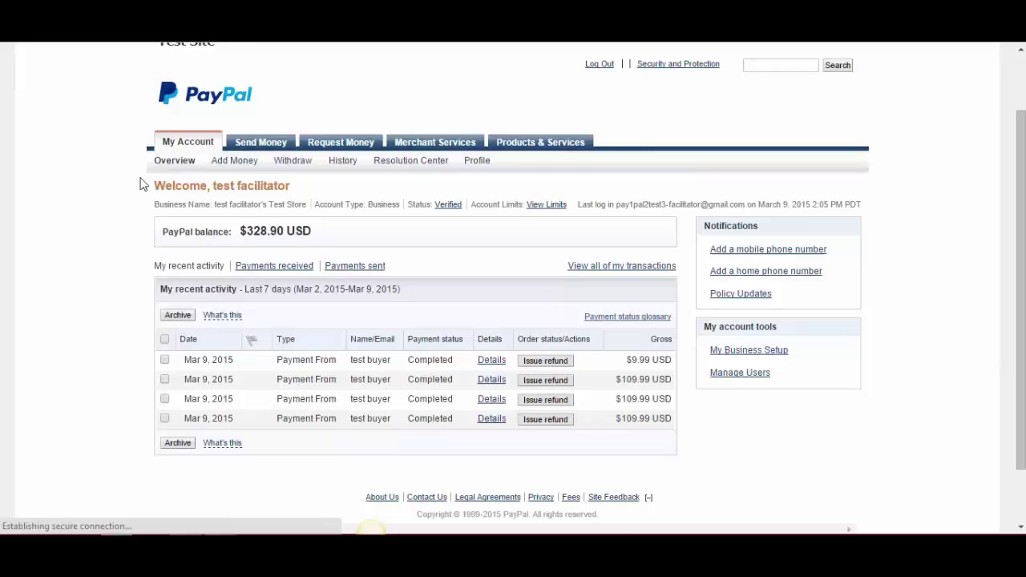
{"action": "mouse_move", "coordinate": [472, 160]}
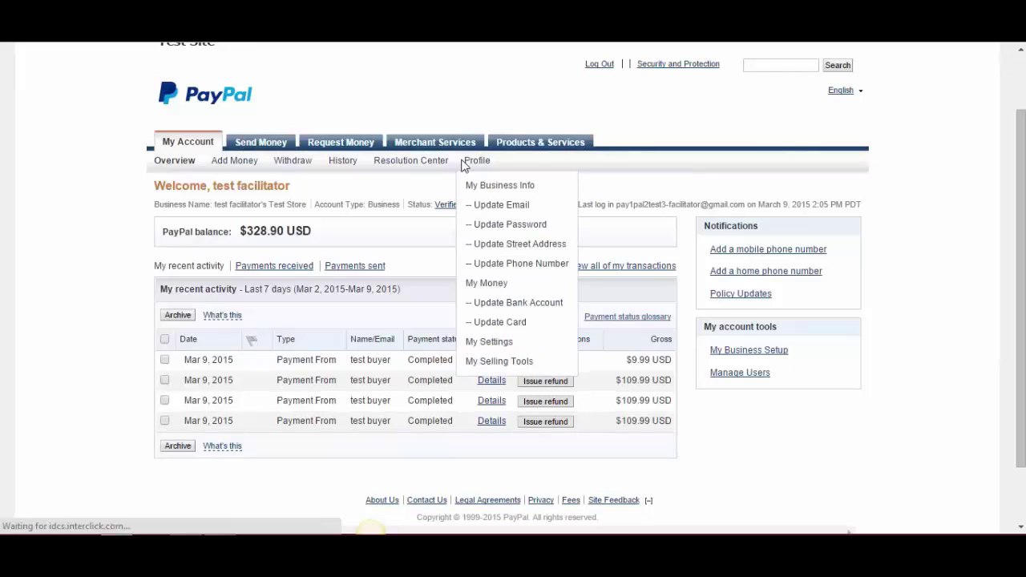
{"action": "left_click", "coordinate": [499, 362]}
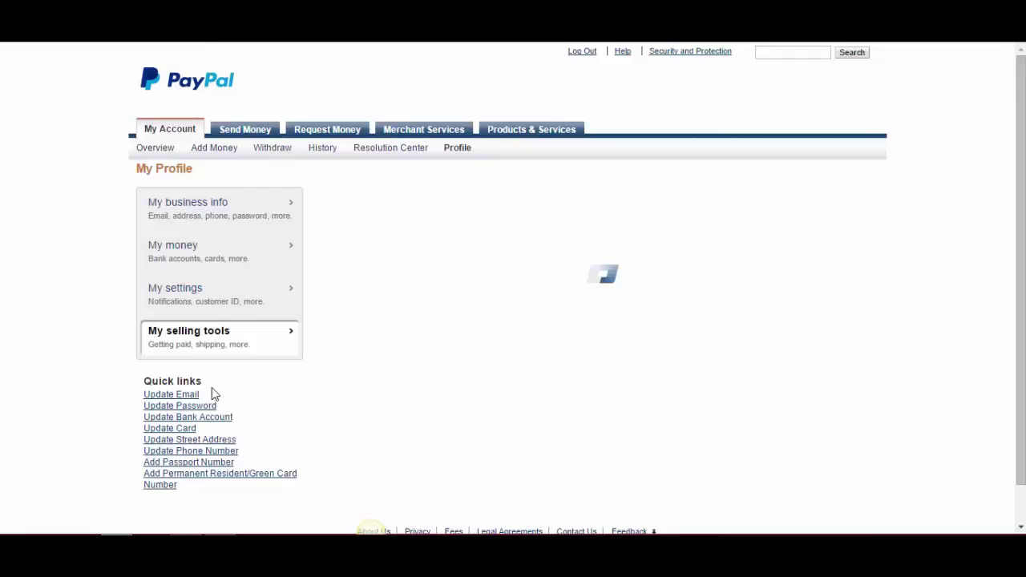
Open the API access settings and find the Express Checkout option for accepting payments before API setup.
{"action": "scroll", "coordinate": [136, 288], "scroll_direction": "down", "scroll_amount": 1}
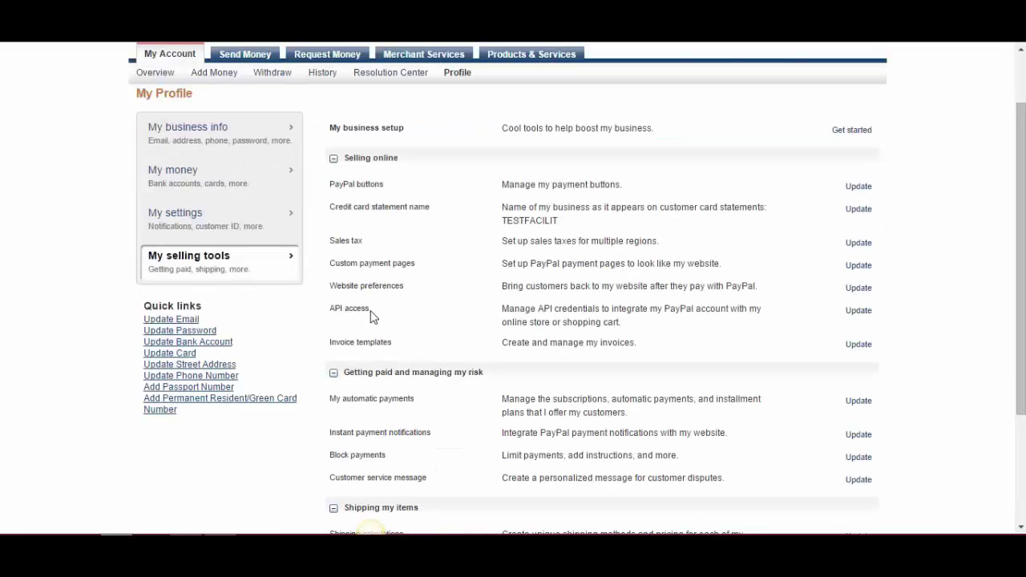
{"action": "left_click_drag", "start_coordinate": [371, 316], "coordinate": [330, 308]}
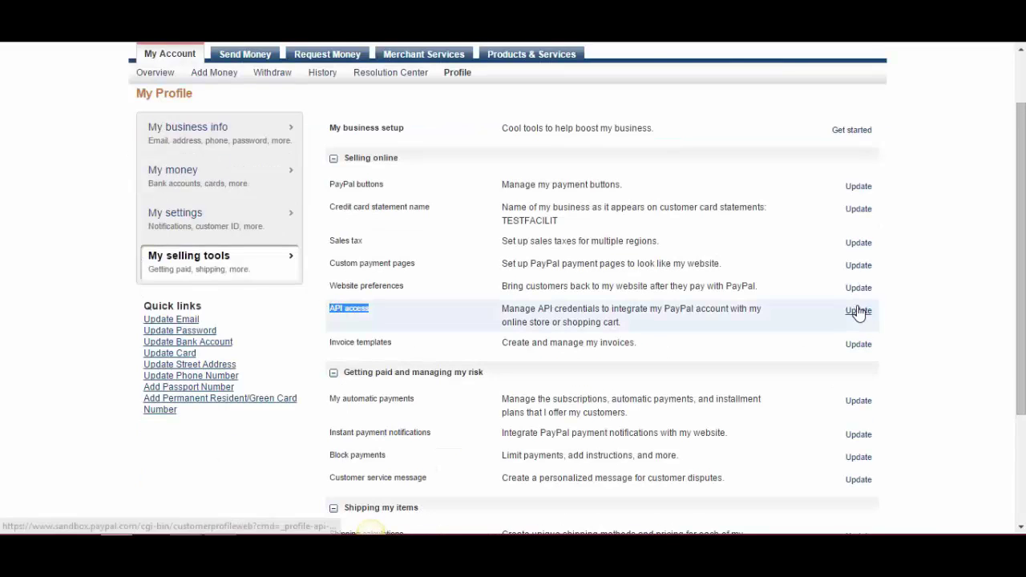
{"action": "left_click", "coordinate": [858, 311]}
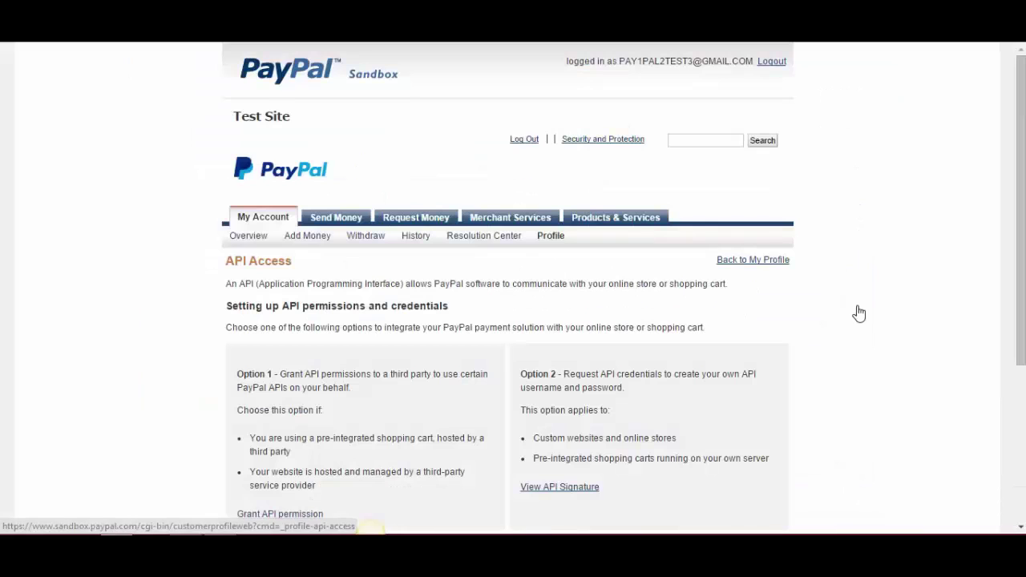
{"action": "scroll", "coordinate": [442, 427], "scroll_direction": "down", "scroll_amount": 2}
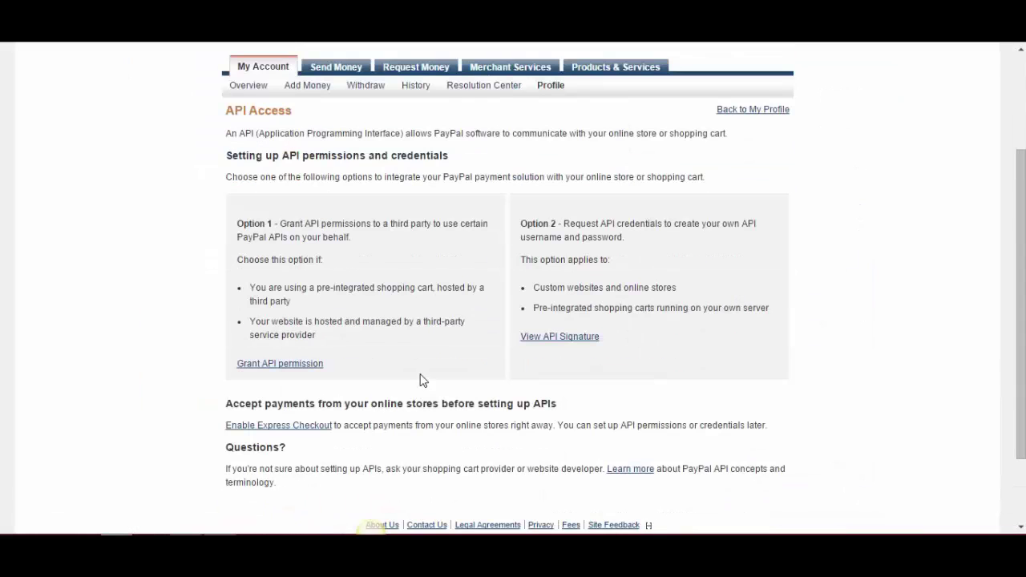
{"action": "scroll", "coordinate": [404, 399], "scroll_direction": "down", "scroll_amount": 1}
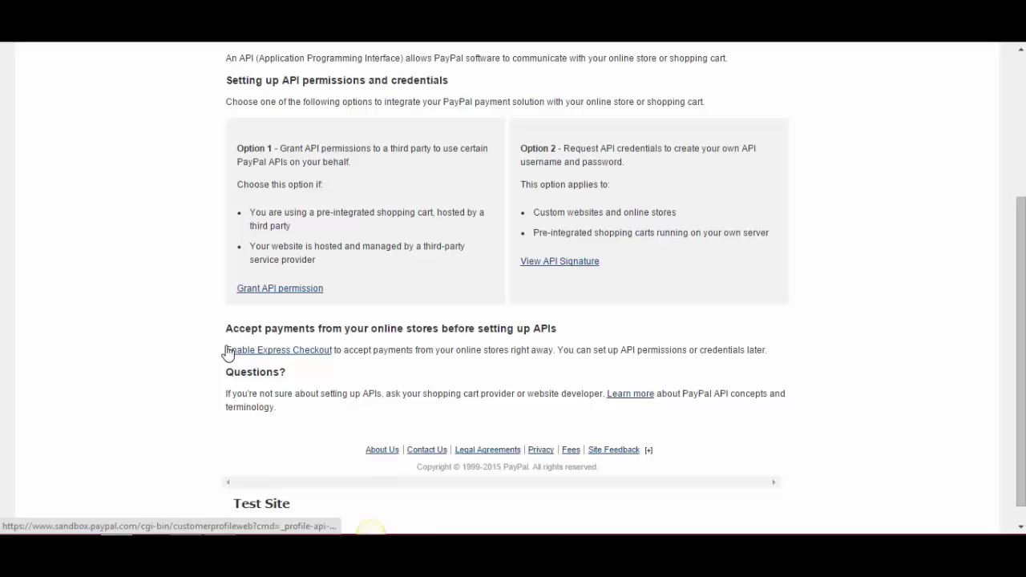
{"action": "left_click_drag", "start_coordinate": [390, 353], "coordinate": [554, 358]}
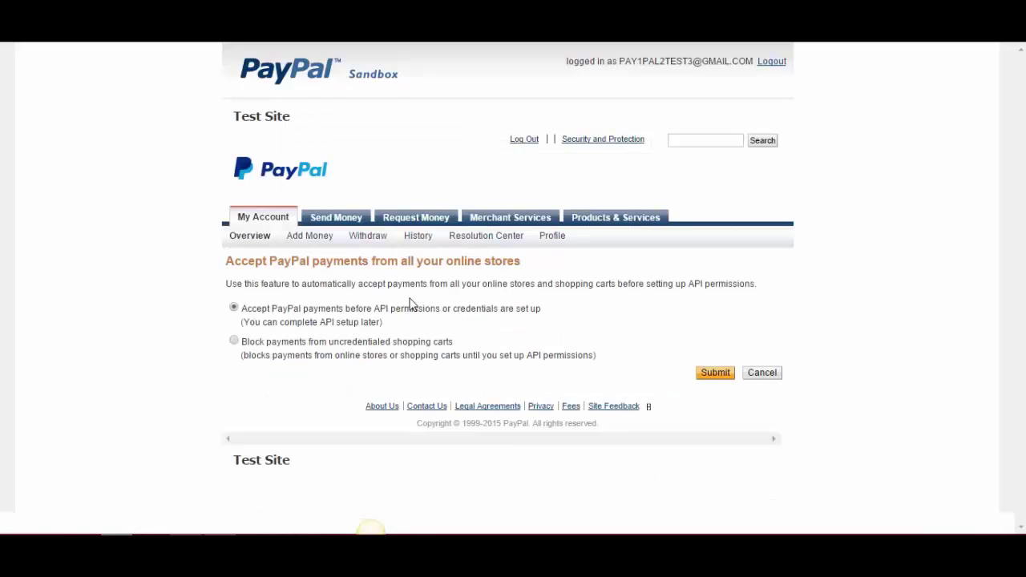
Submit the accept-payments-before-API-setup preference and go back to Profile > My Selling Tools.
{"action": "left_click", "coordinate": [716, 374]}
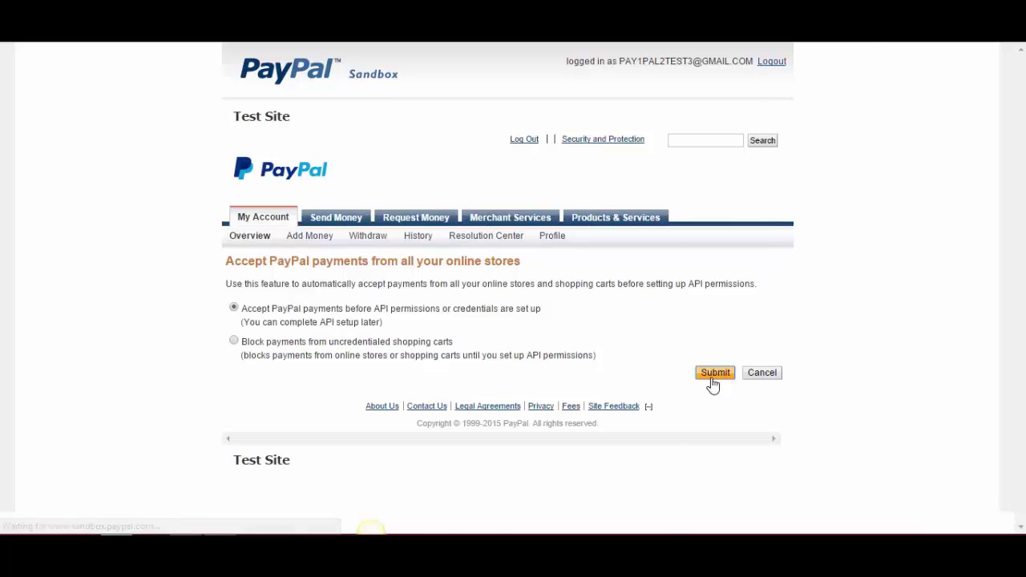
{"action": "mouse_move", "coordinate": [481, 244]}
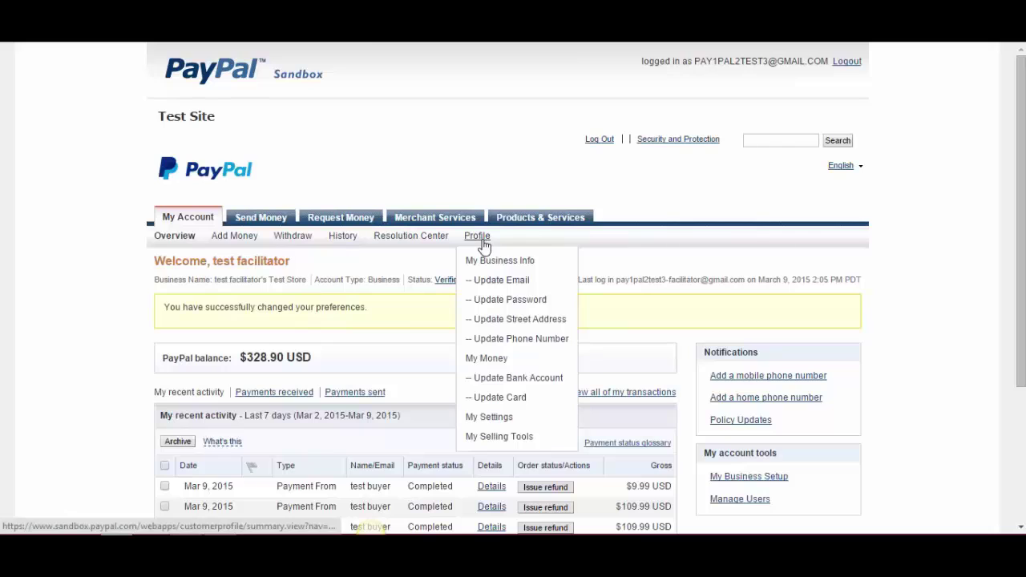
{"action": "left_click", "coordinate": [489, 436]}
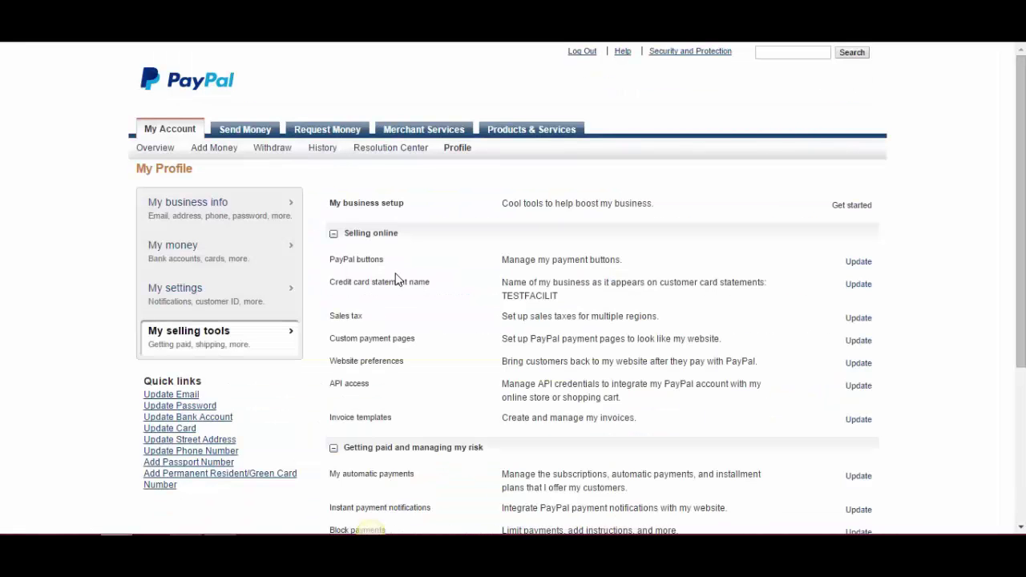
Open API access and choose Option 2, View API Signature, to request your own credentials.
{"action": "left_click", "coordinate": [858, 387]}
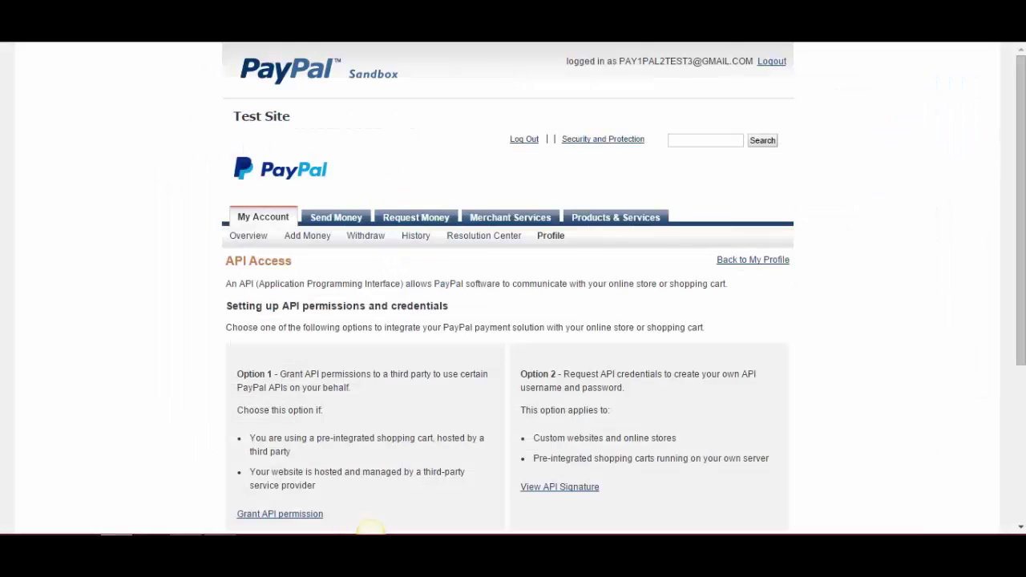
{"action": "scroll", "coordinate": [412, 168], "scroll_direction": "down", "scroll_amount": 2}
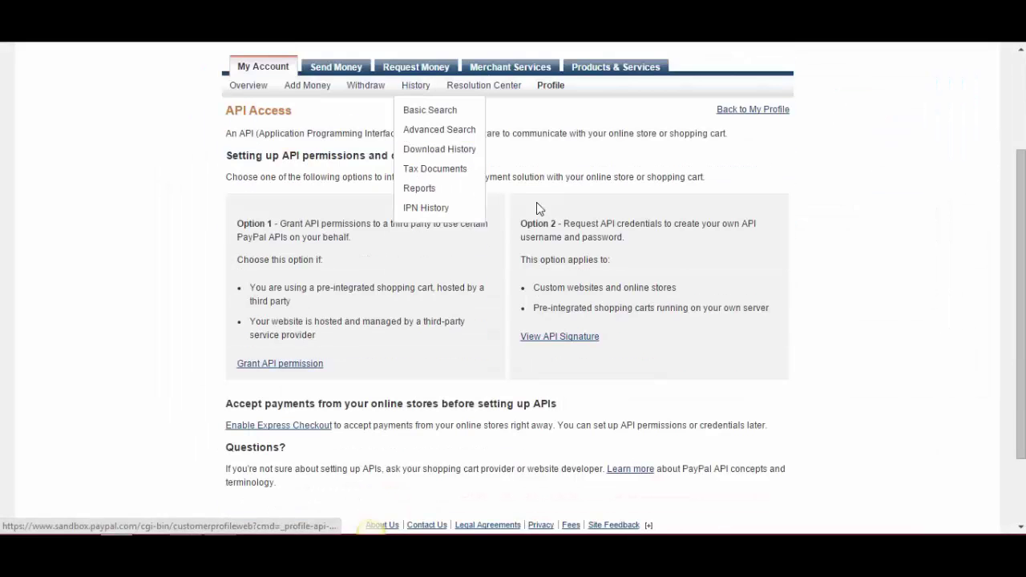
{"action": "left_click_drag", "start_coordinate": [550, 223], "coordinate": [656, 237]}
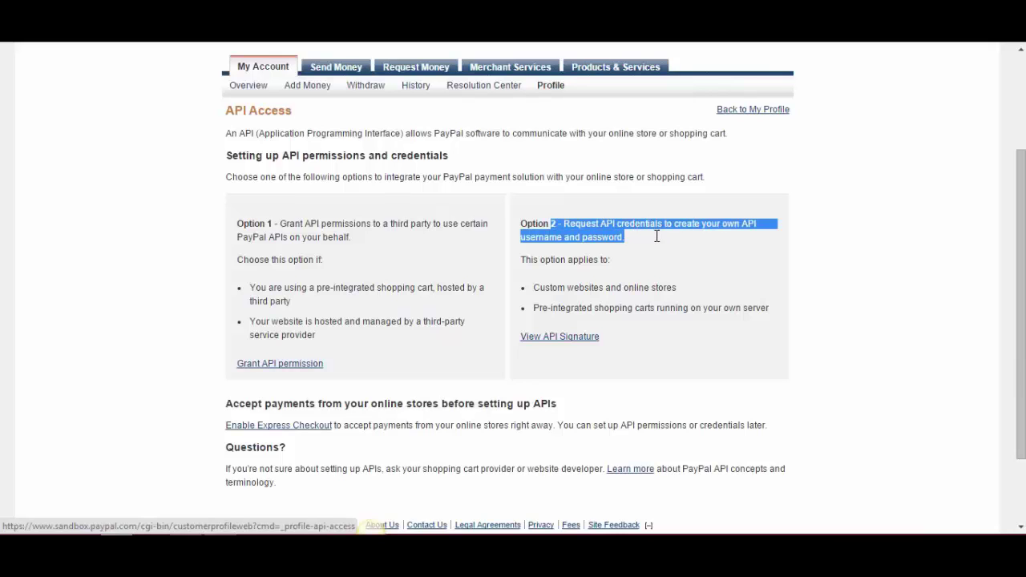
{"action": "left_click", "coordinate": [694, 266]}
{"action": "left_click", "coordinate": [584, 338]}
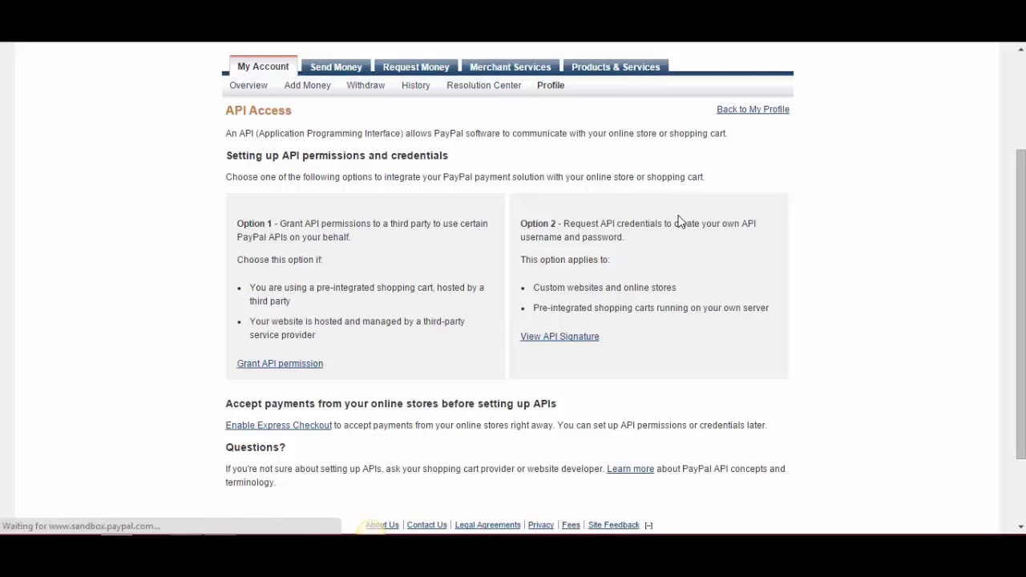
Show the API Username, API Password and Signature values, then click Done to return.
{"action": "scroll", "coordinate": [633, 210], "scroll_direction": "down", "scroll_amount": 3}
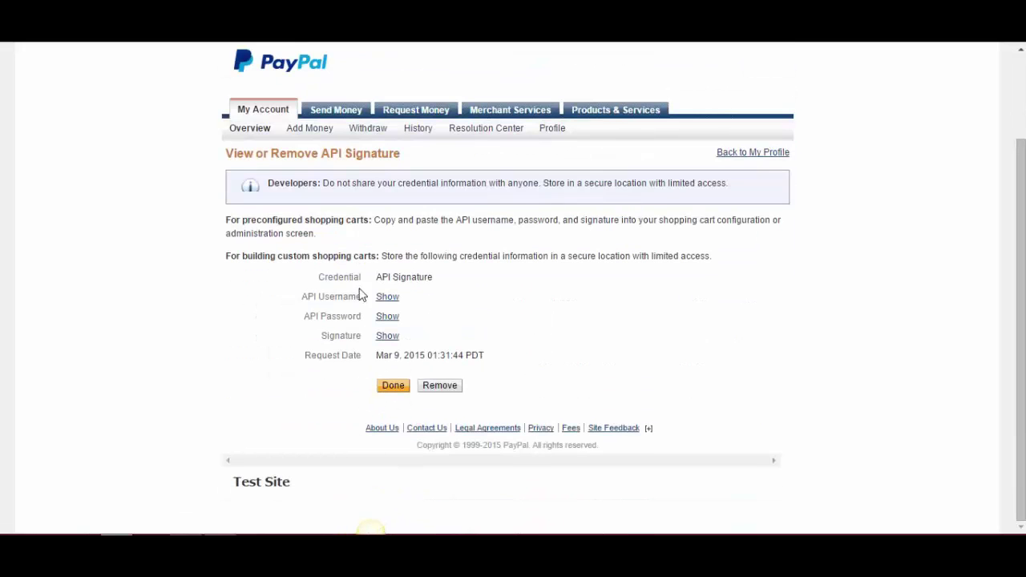
{"action": "left_click", "coordinate": [387, 297]}
{"action": "scroll", "coordinate": [569, 384], "scroll_direction": "down", "scroll_amount": 2}
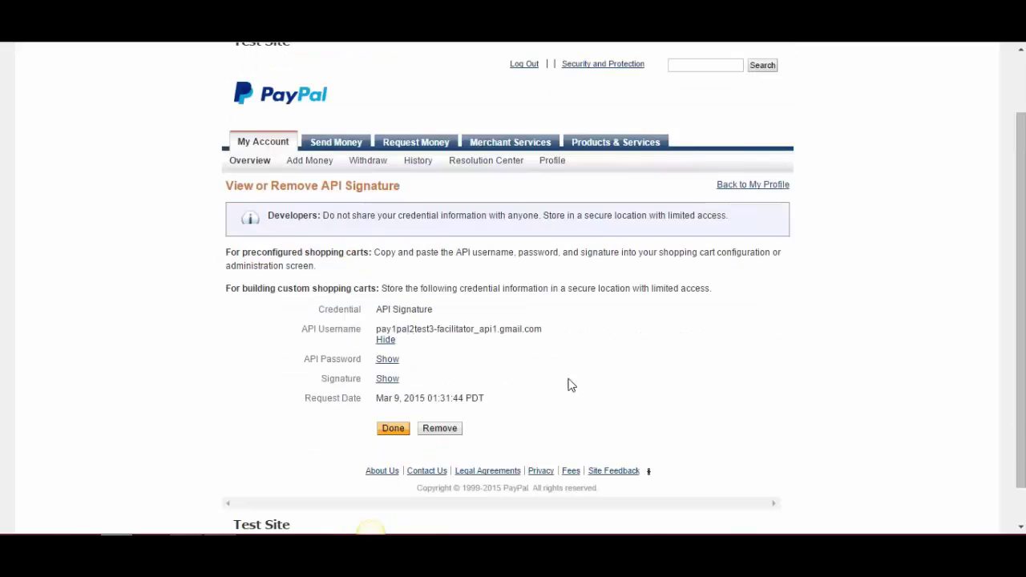
{"action": "left_click", "coordinate": [387, 358]}
{"action": "scroll", "coordinate": [639, 332], "scroll_direction": "down", "scroll_amount": 3}
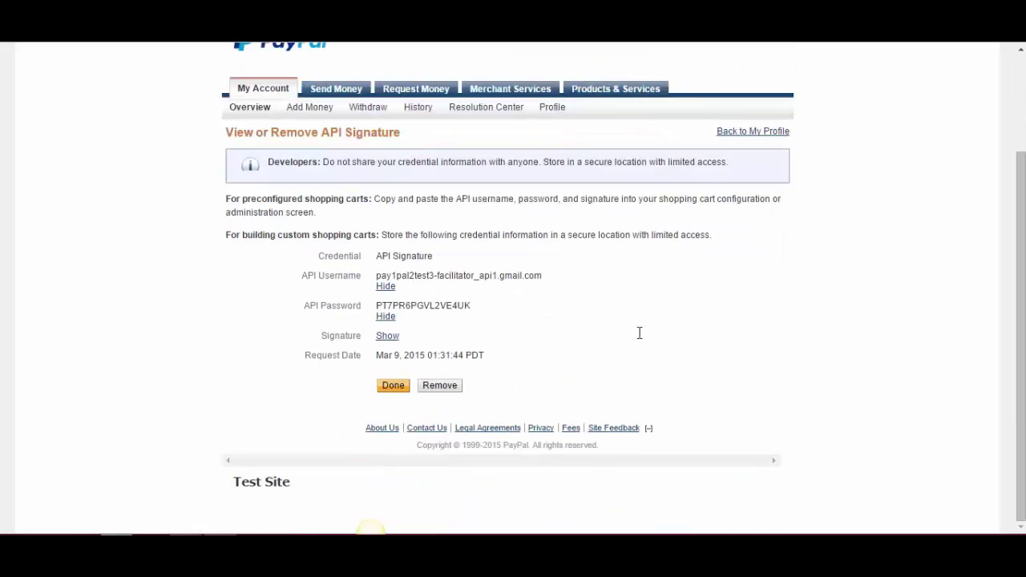
{"action": "left_click", "coordinate": [390, 335]}
{"action": "scroll", "coordinate": [738, 333], "scroll_direction": "down", "scroll_amount": 3}
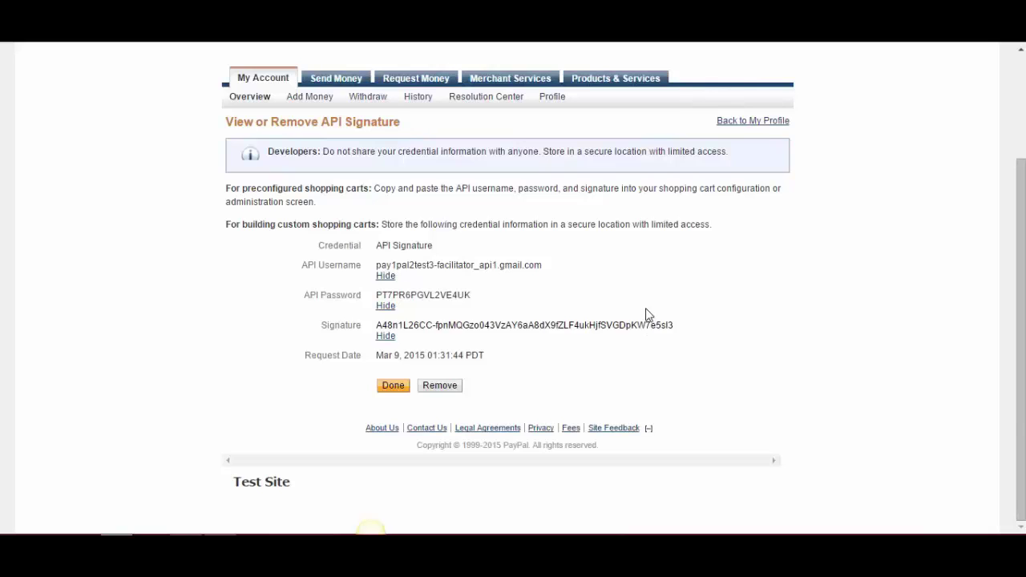
{"action": "left_click", "coordinate": [393, 386]}
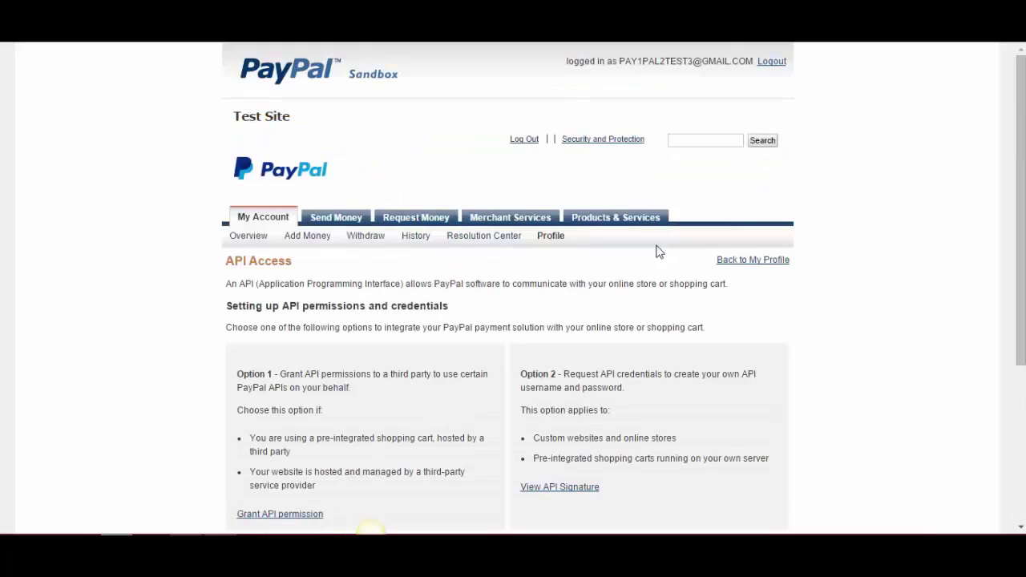
{"action": "scroll", "coordinate": [476, 278], "scroll_direction": "down", "scroll_amount": 2}
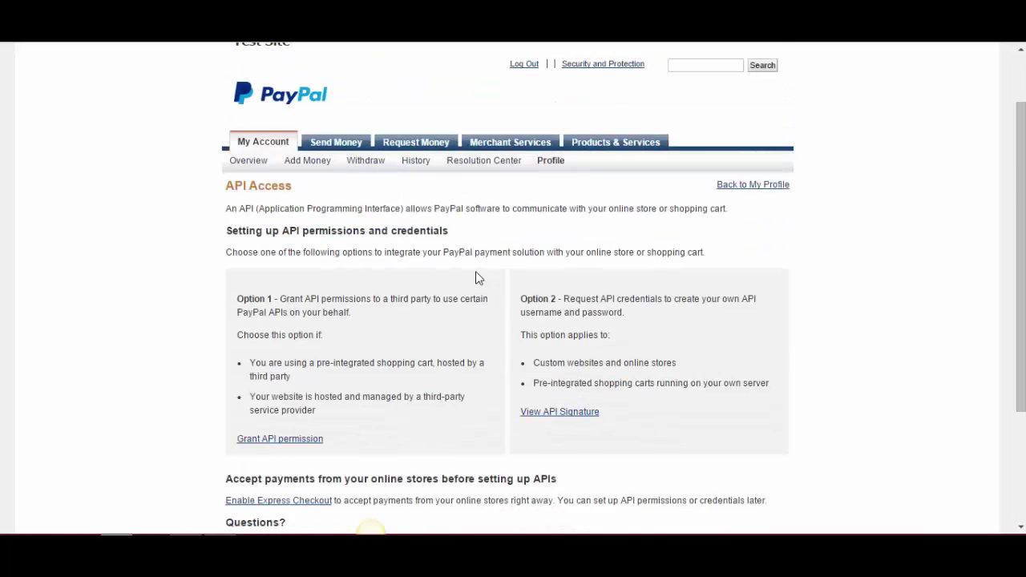
{"action": "scroll", "coordinate": [476, 277], "scroll_direction": "down", "scroll_amount": 4}
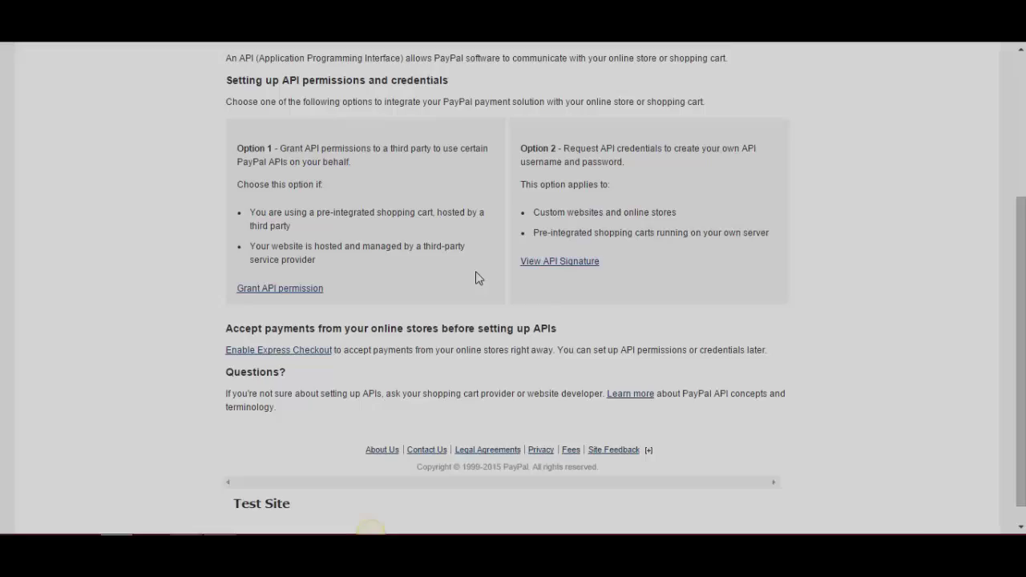